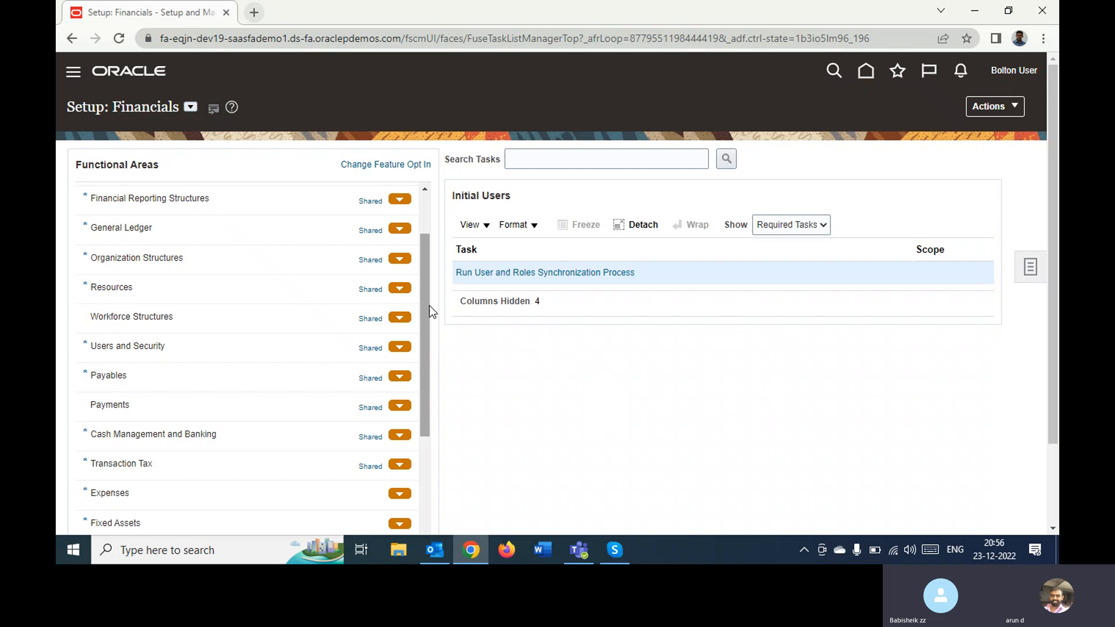
Step: Select the Payables functional area and display all of its setup tasks instead of only the required ones
{"action": "mouse_move", "coordinate": [424, 302]}
{"action": "left_mouse_down"}
{"action": "mouse_move", "coordinate": [427, 397]}
{"action": "mouse_move", "coordinate": [424, 320]}
{"action": "left_mouse_up"}
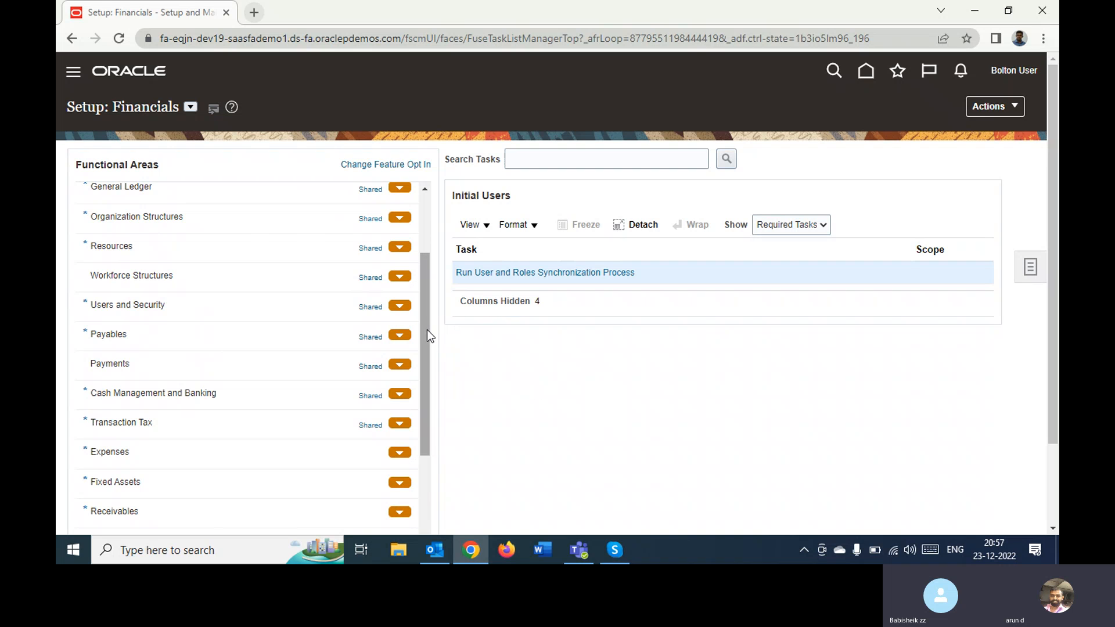
{"action": "left_click_drag", "start_coordinate": [426, 329], "coordinate": [427, 335]}
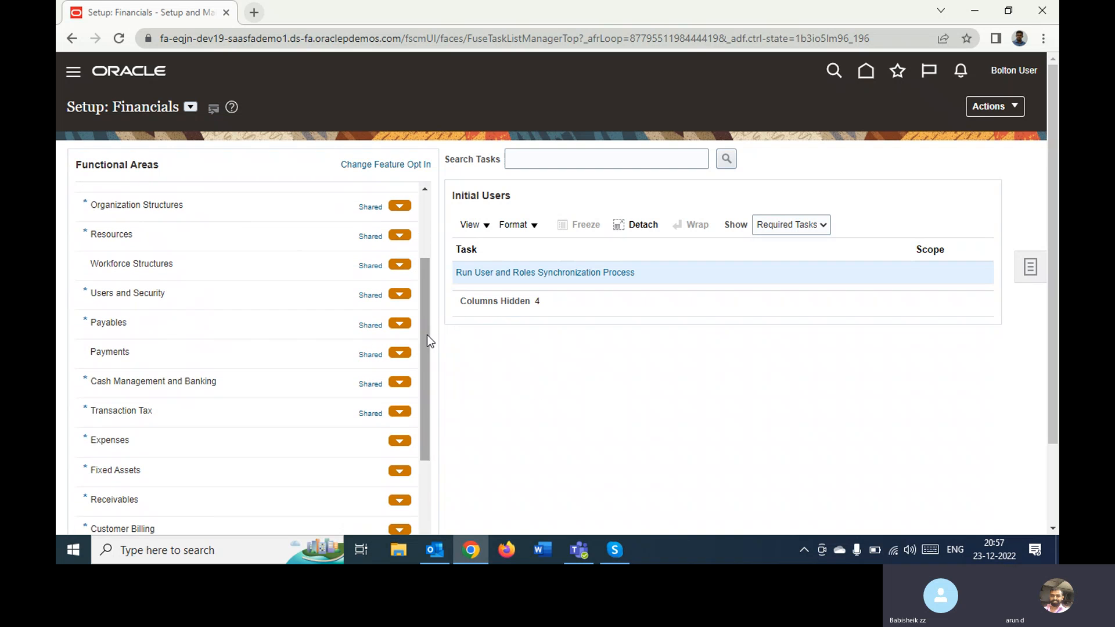
{"action": "left_click", "coordinate": [128, 323]}
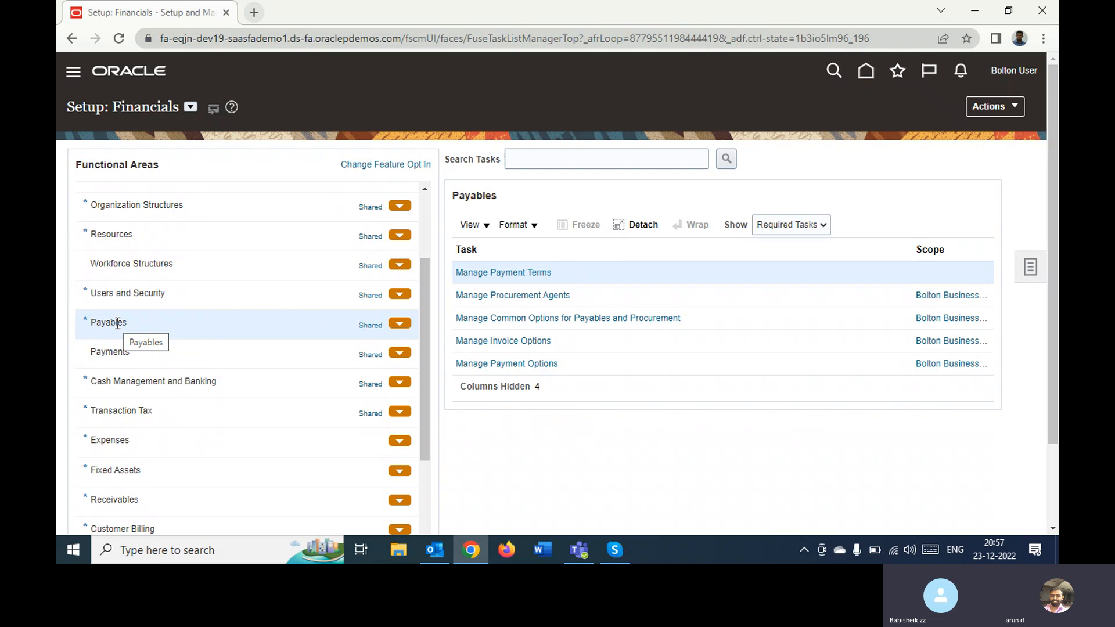
{"action": "left_click", "coordinate": [115, 352]}
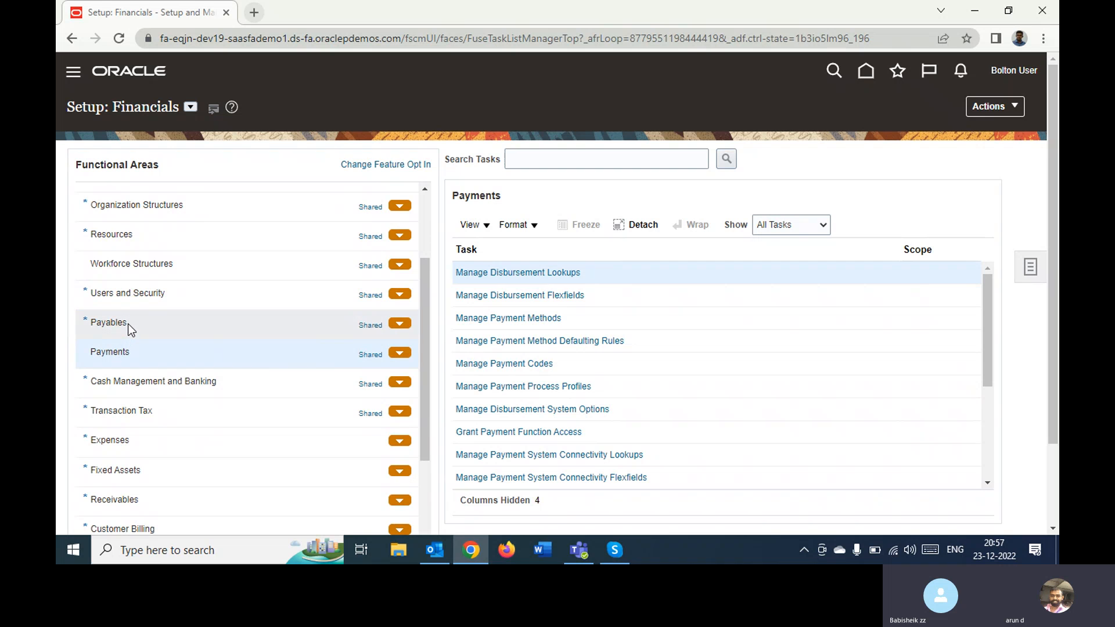
{"action": "left_click", "coordinate": [129, 327]}
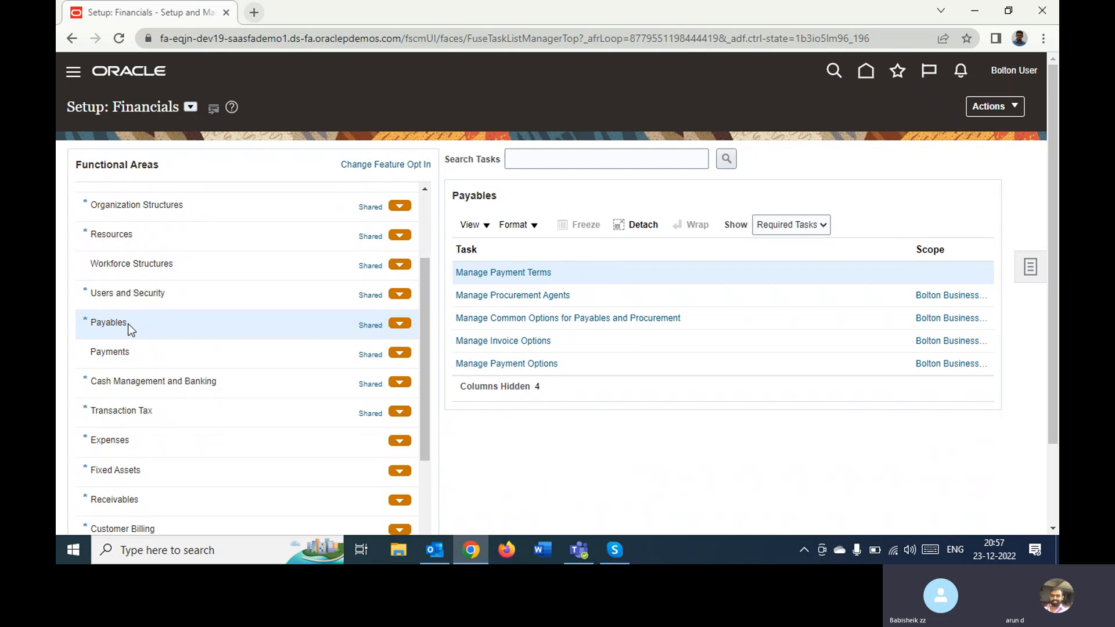
{"action": "left_click", "coordinate": [801, 222]}
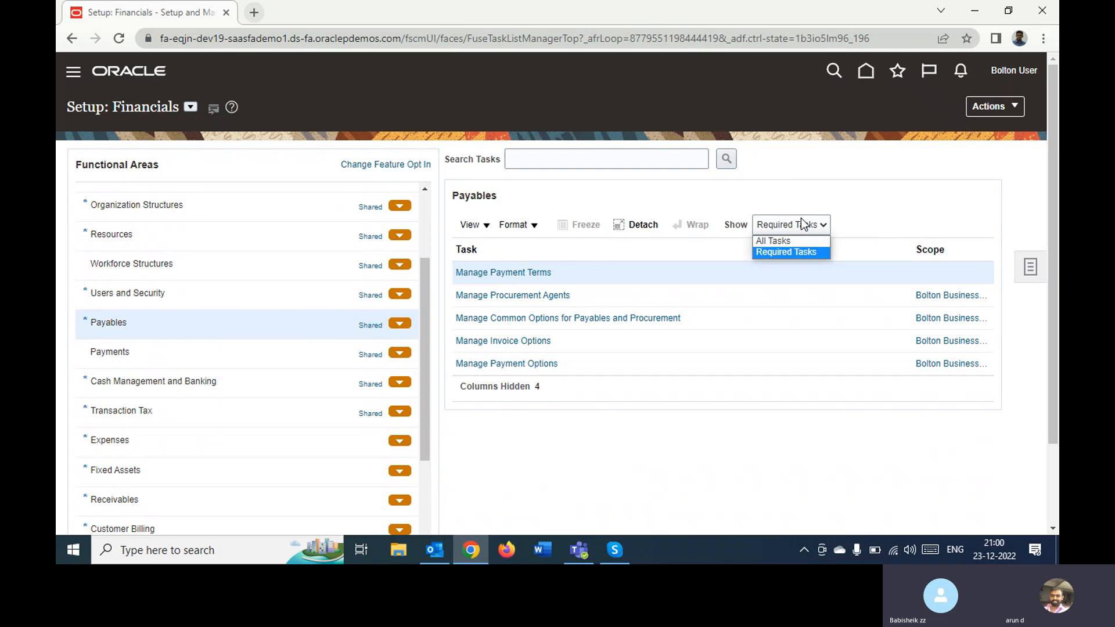
{"action": "left_click", "coordinate": [790, 240]}
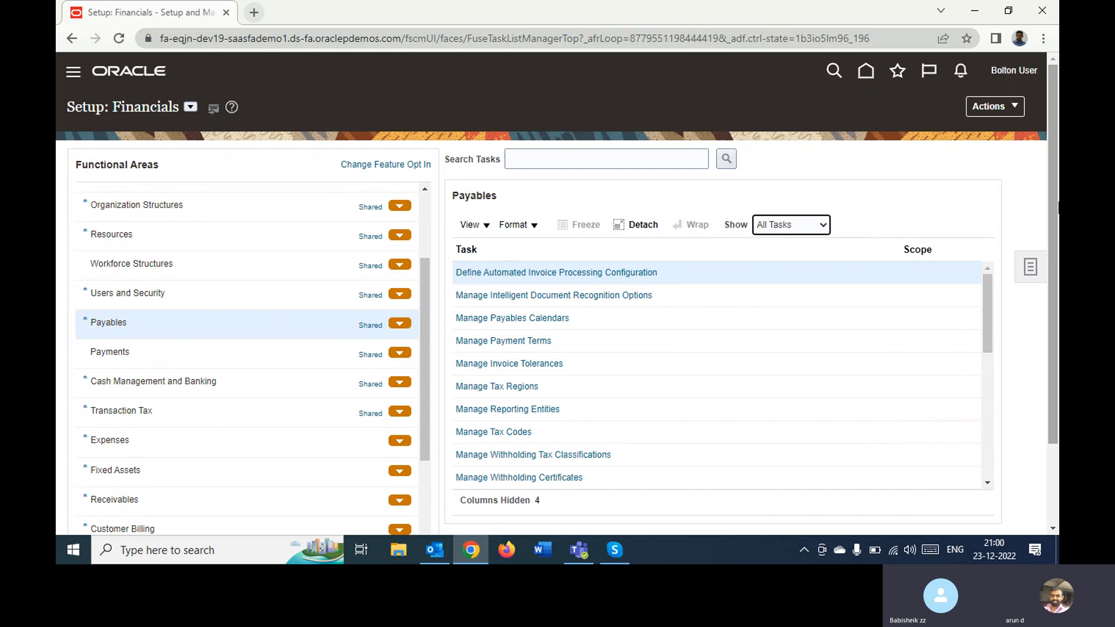
Step: Open the Manage Payment Terms task and view the details of the 30 days Hondo payment term
{"action": "left_click_drag", "start_coordinate": [1051, 190], "coordinate": [1058, 269]}
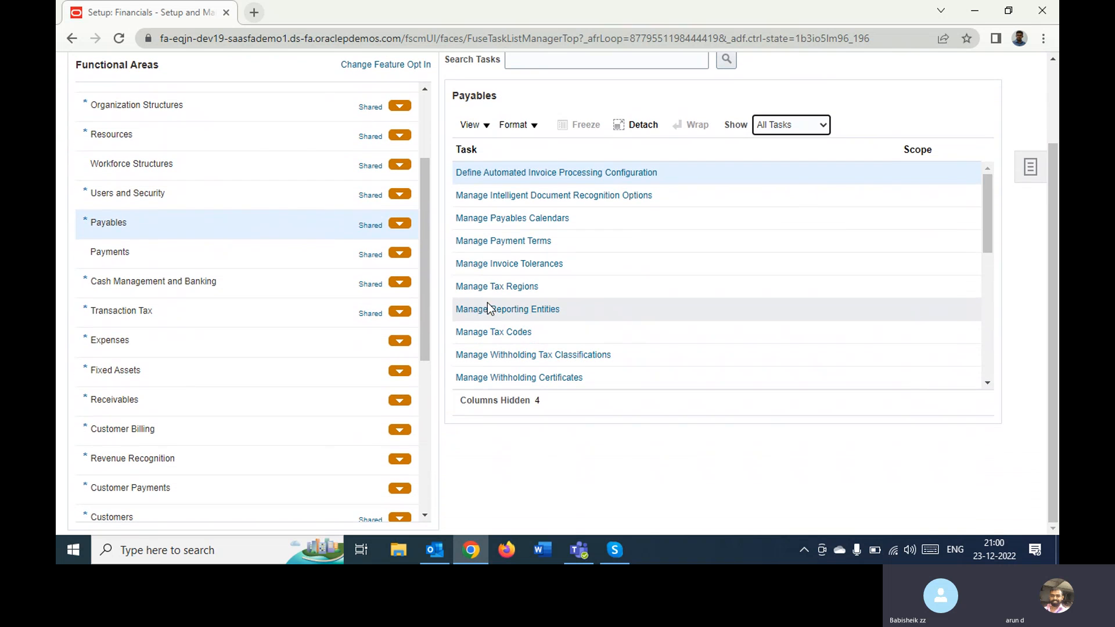
{"action": "left_click", "coordinate": [506, 241]}
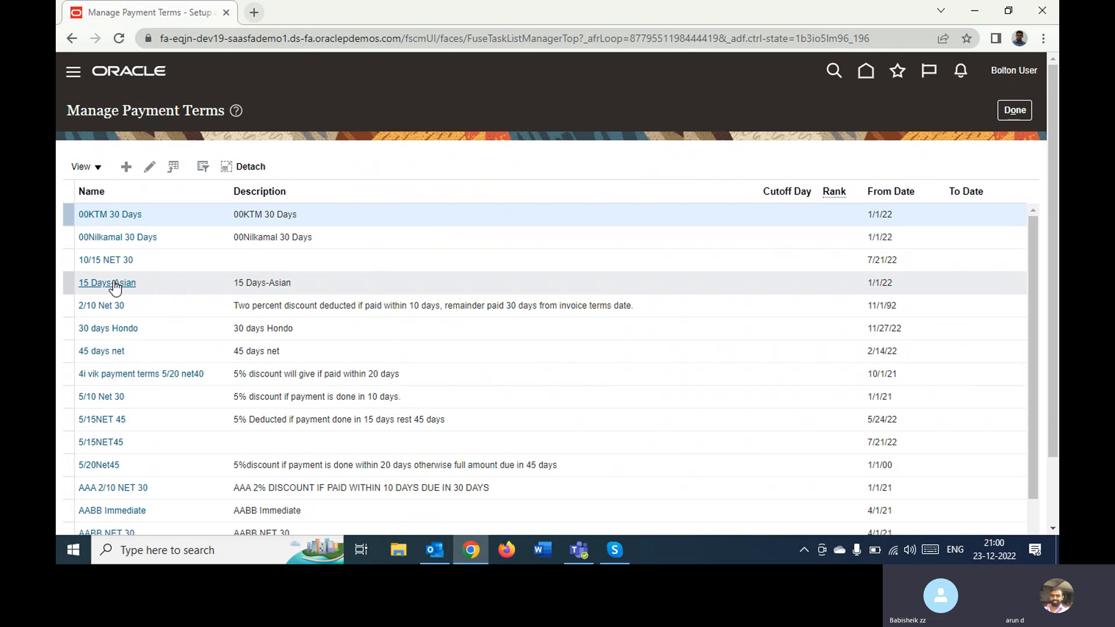
{"action": "left_click", "coordinate": [109, 329]}
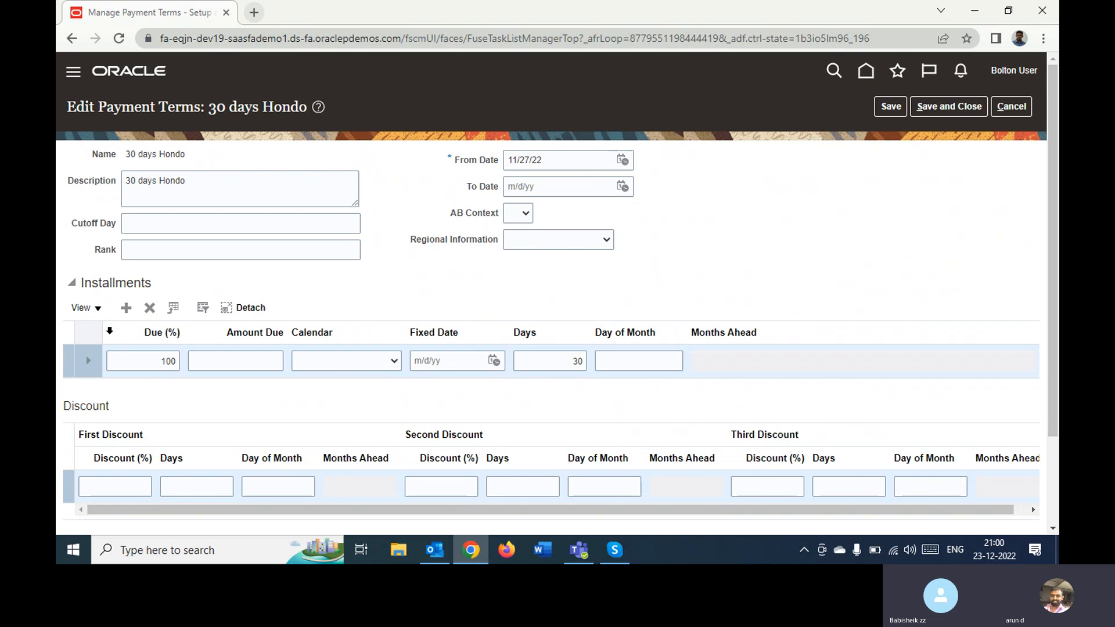
Step: Examine the payment term's description and the due percentage and days of its installment
{"action": "double_click", "coordinate": [146, 180]}
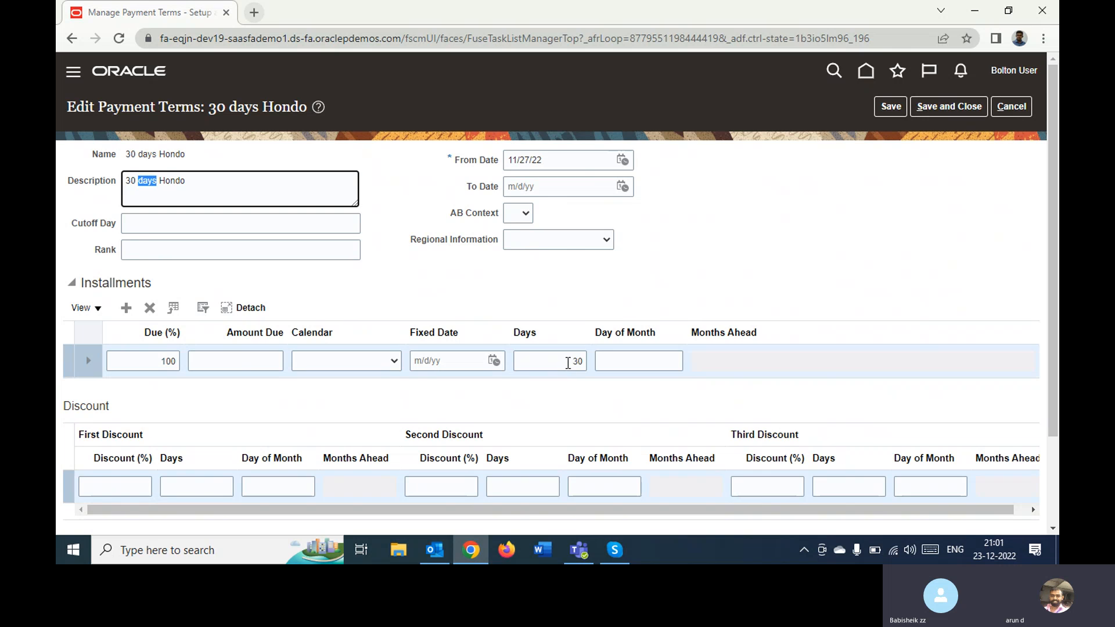
{"action": "left_click", "coordinate": [568, 362]}
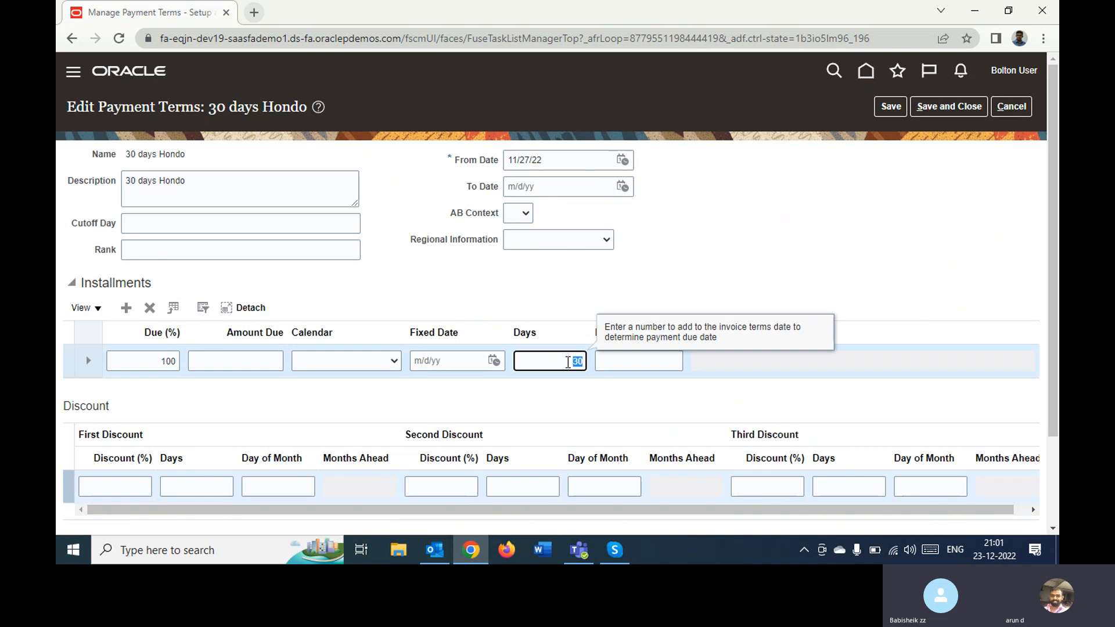
{"action": "left_click", "coordinate": [147, 362]}
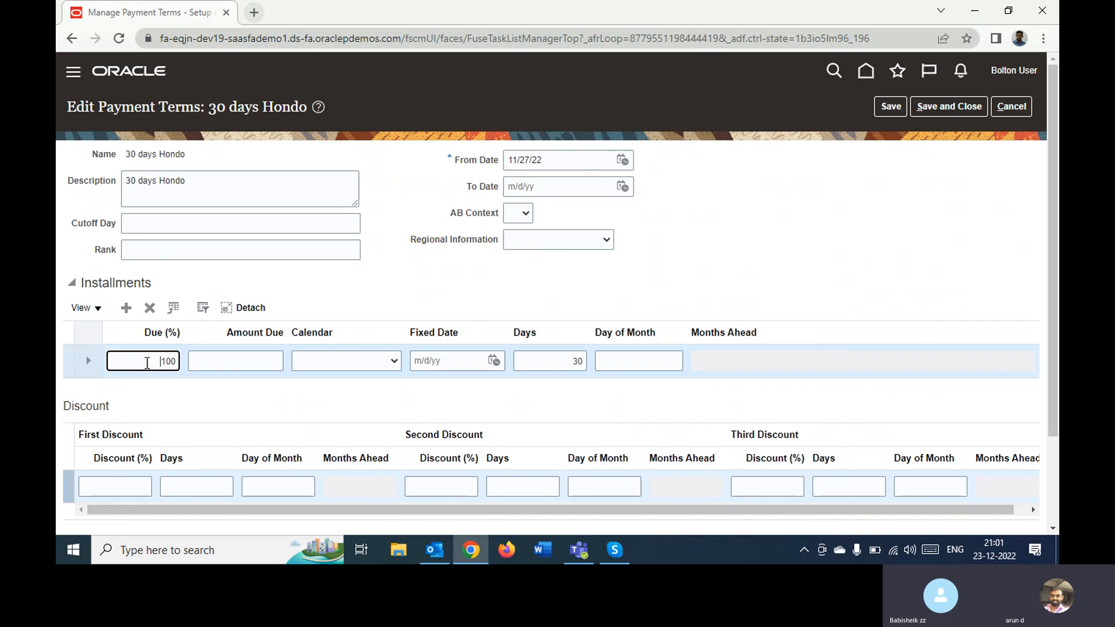
{"action": "left_click", "coordinate": [147, 362]}
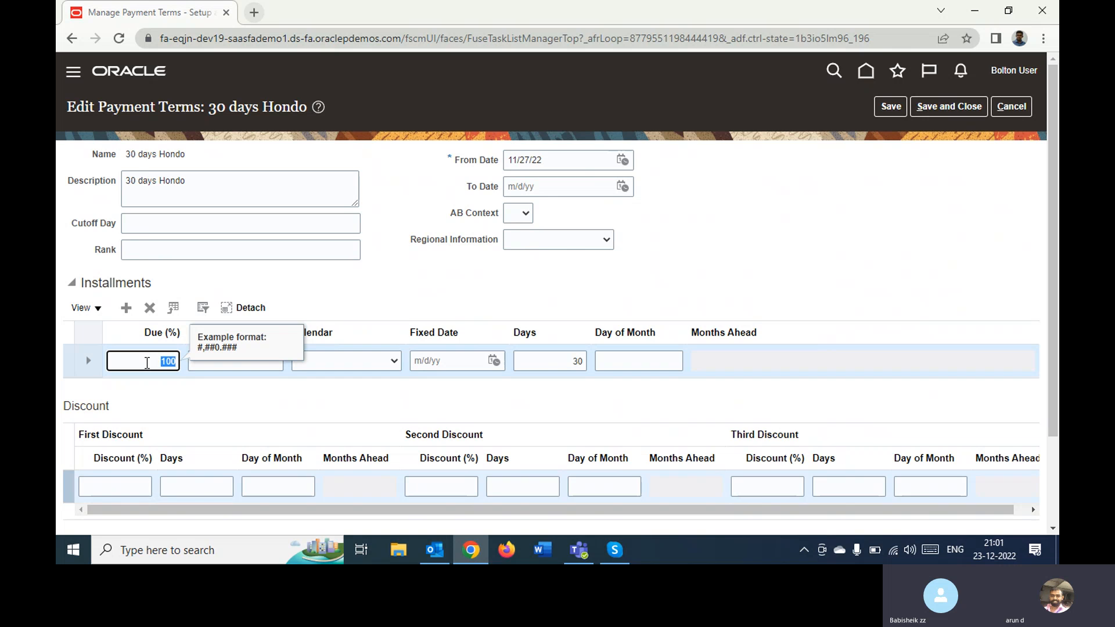
{"action": "left_click", "coordinate": [426, 290]}
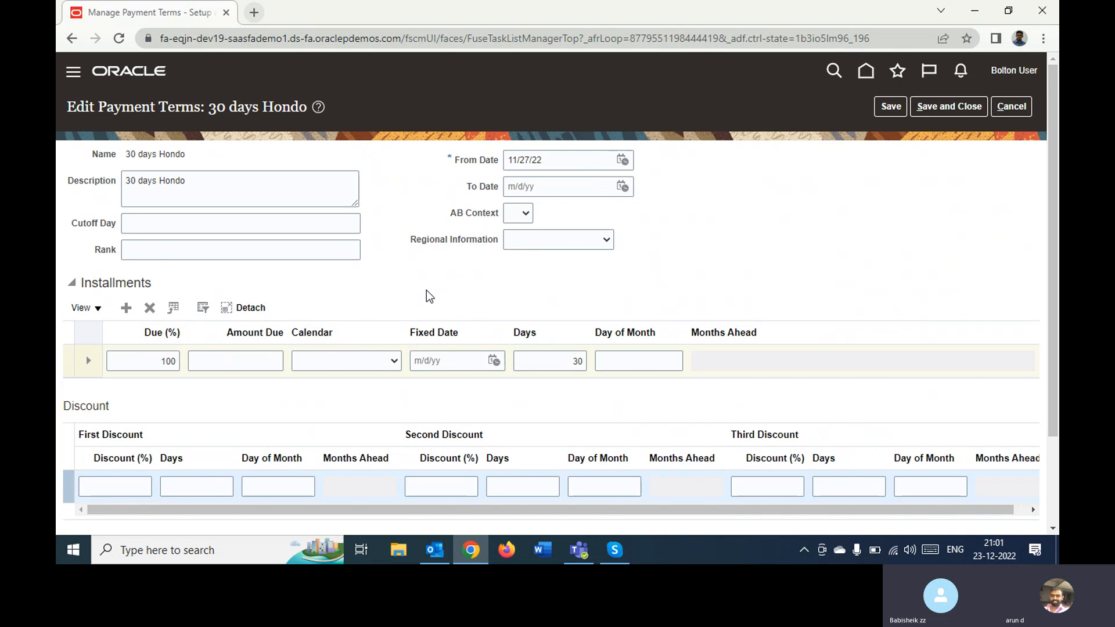
{"action": "left_click", "coordinate": [164, 360]}
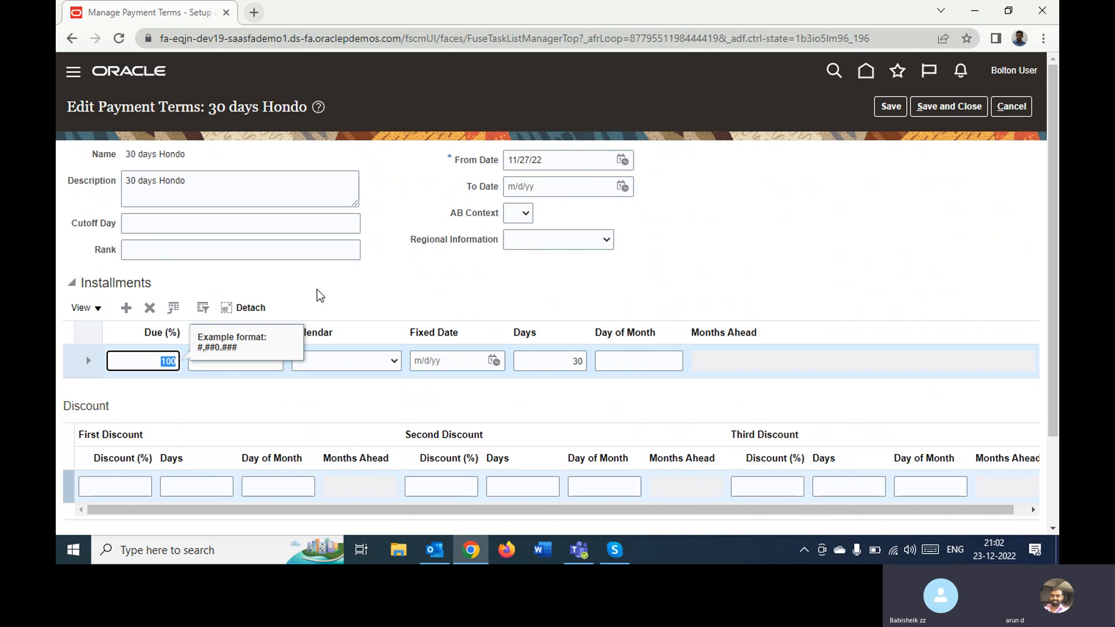
{"action": "left_click", "coordinate": [416, 283]}
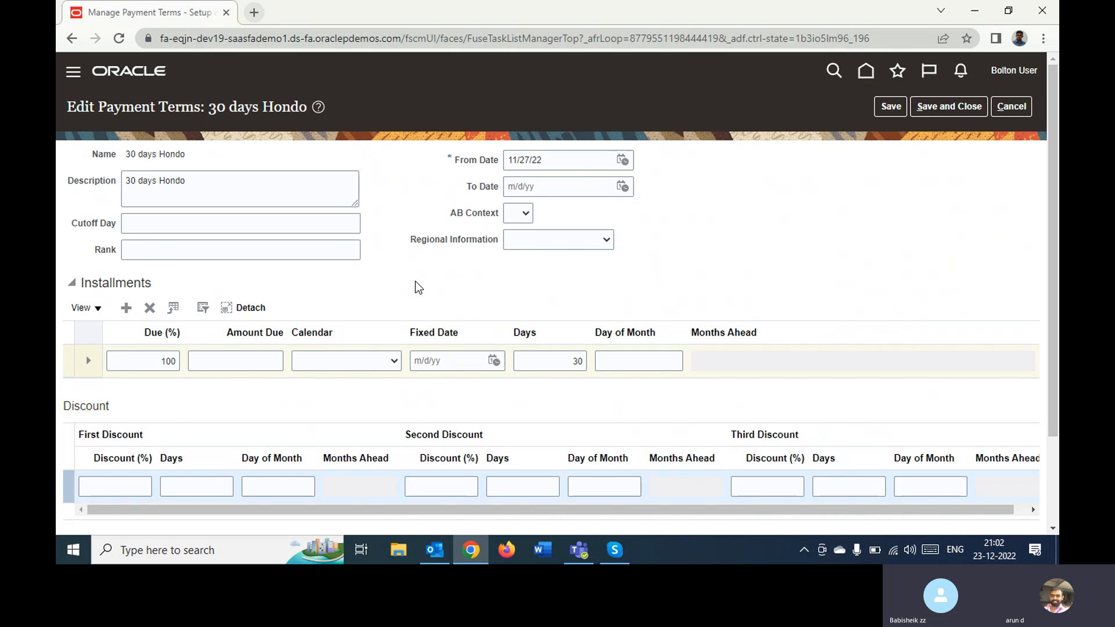
{"action": "left_click", "coordinate": [563, 362]}
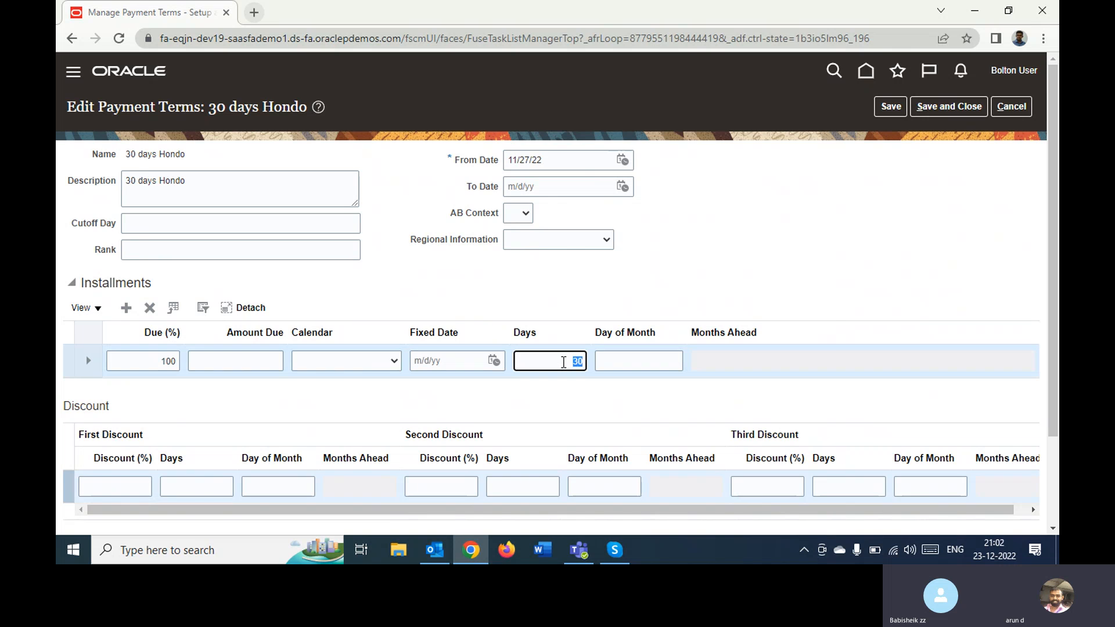
{"action": "double_click", "coordinate": [563, 362]}
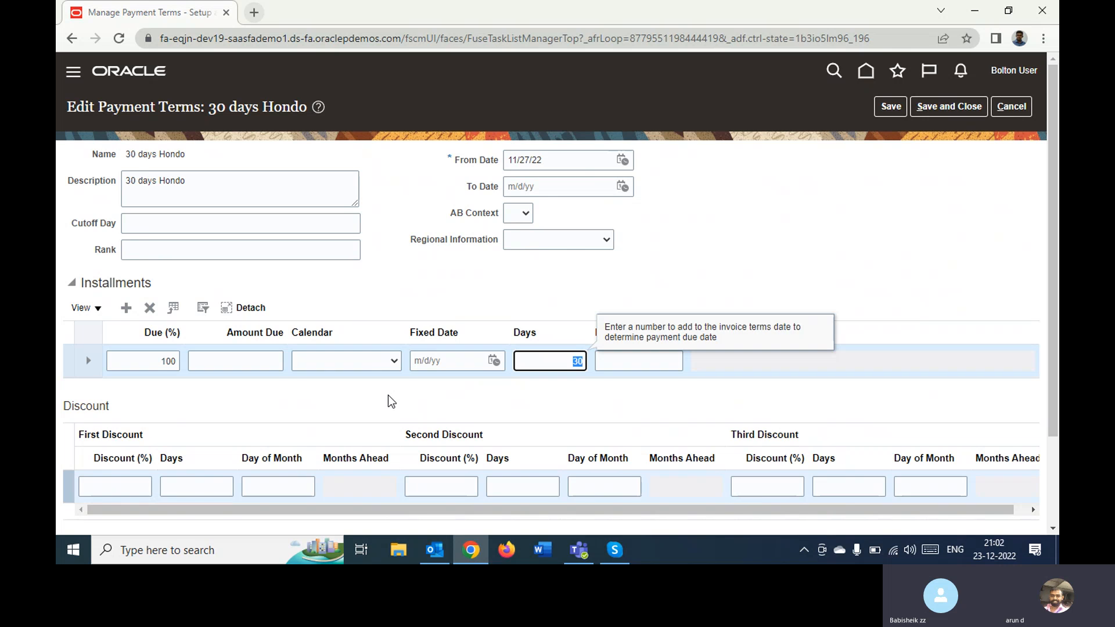
Step: Examine the percentage, days and day-of-month fields of the first discount and the percentage fields of the second and third discounts
{"action": "left_click", "coordinate": [187, 485]}
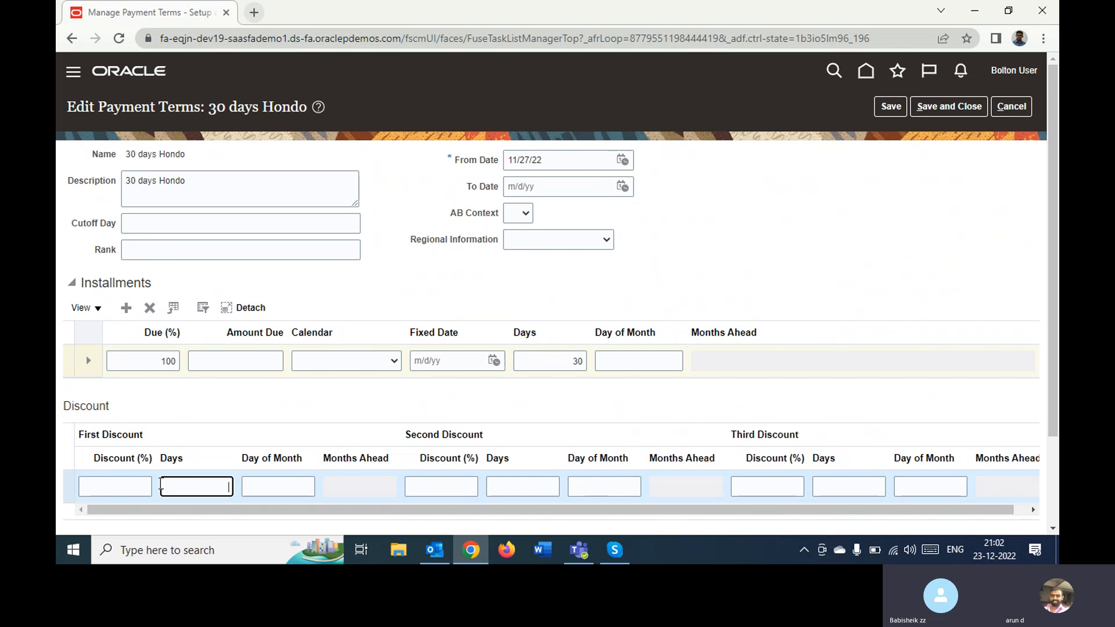
{"action": "left_click", "coordinate": [141, 486]}
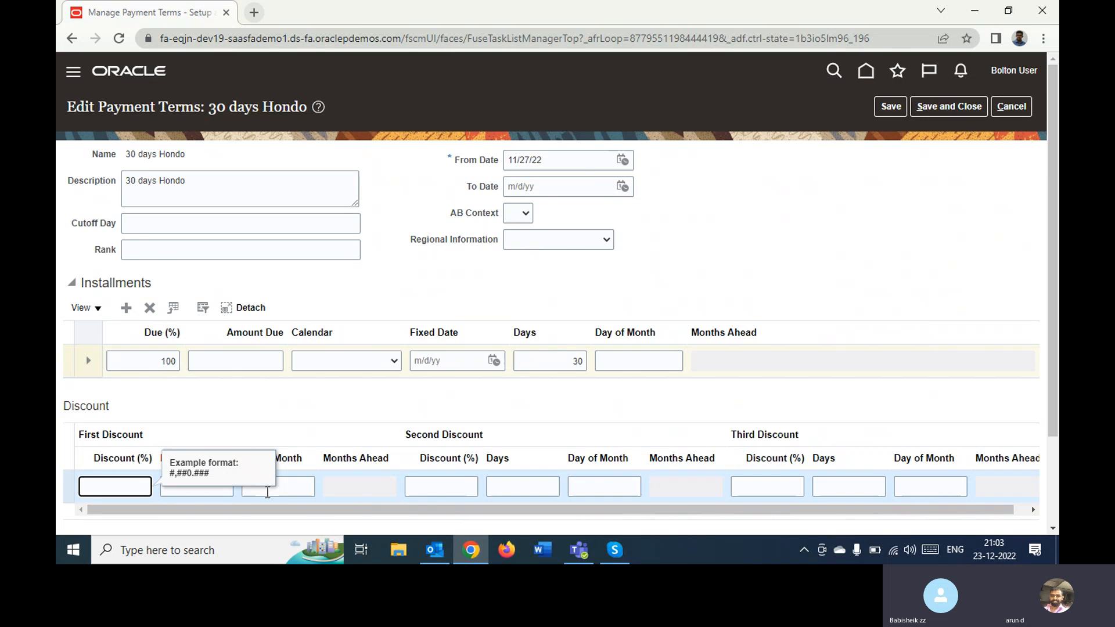
{"action": "left_click", "coordinate": [276, 400]}
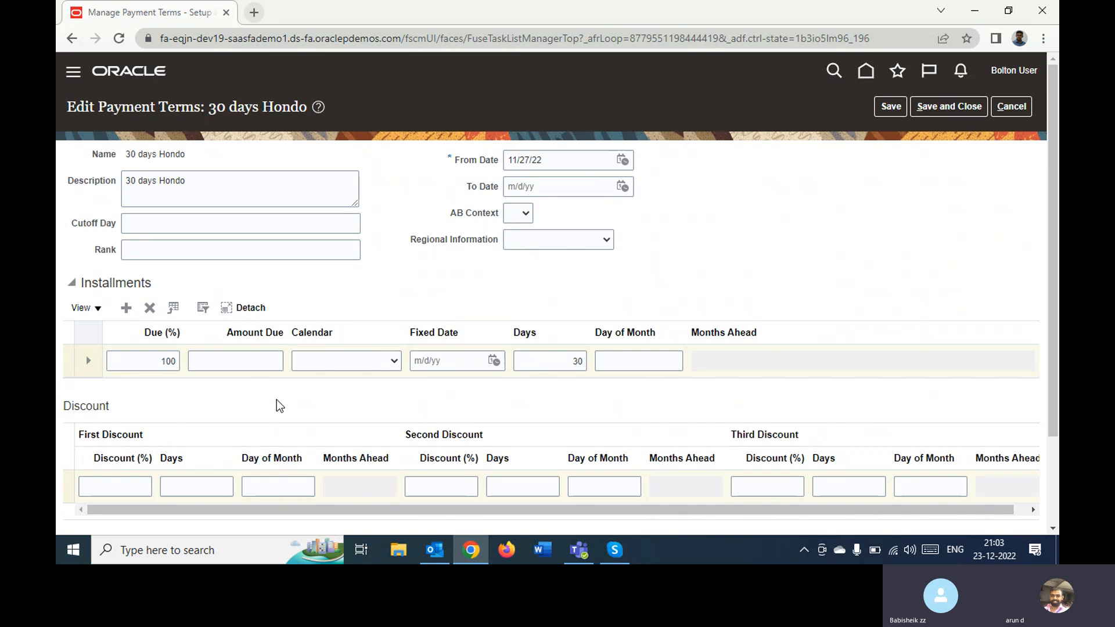
{"action": "left_click", "coordinate": [124, 486]}
{"action": "left_click", "coordinate": [195, 488]}
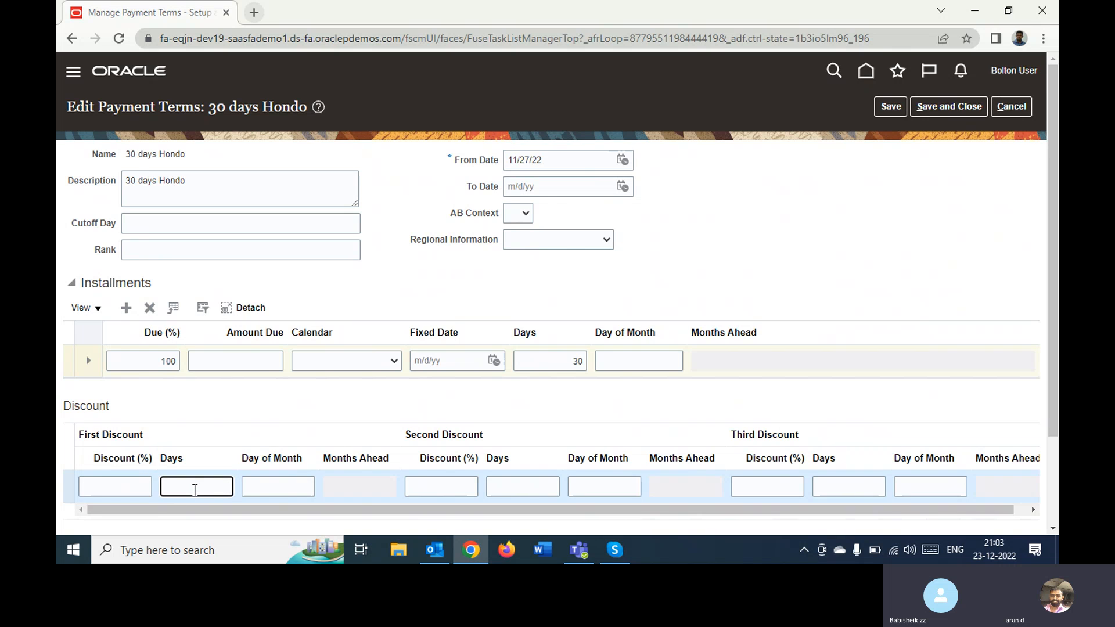
{"action": "left_click", "coordinate": [266, 483]}
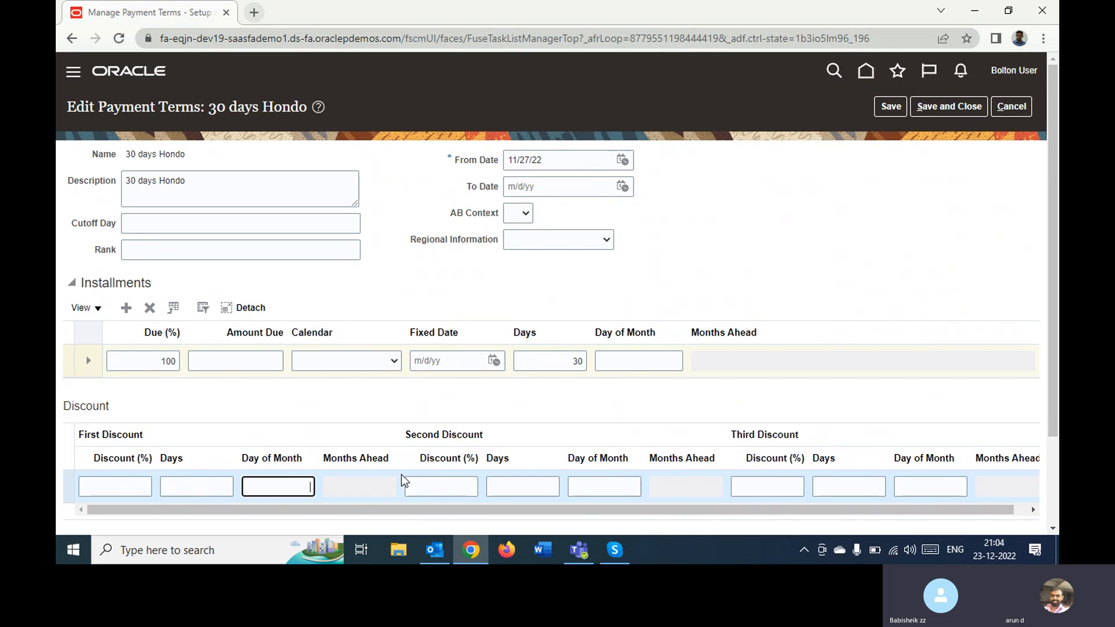
{"action": "left_click", "coordinate": [437, 488]}
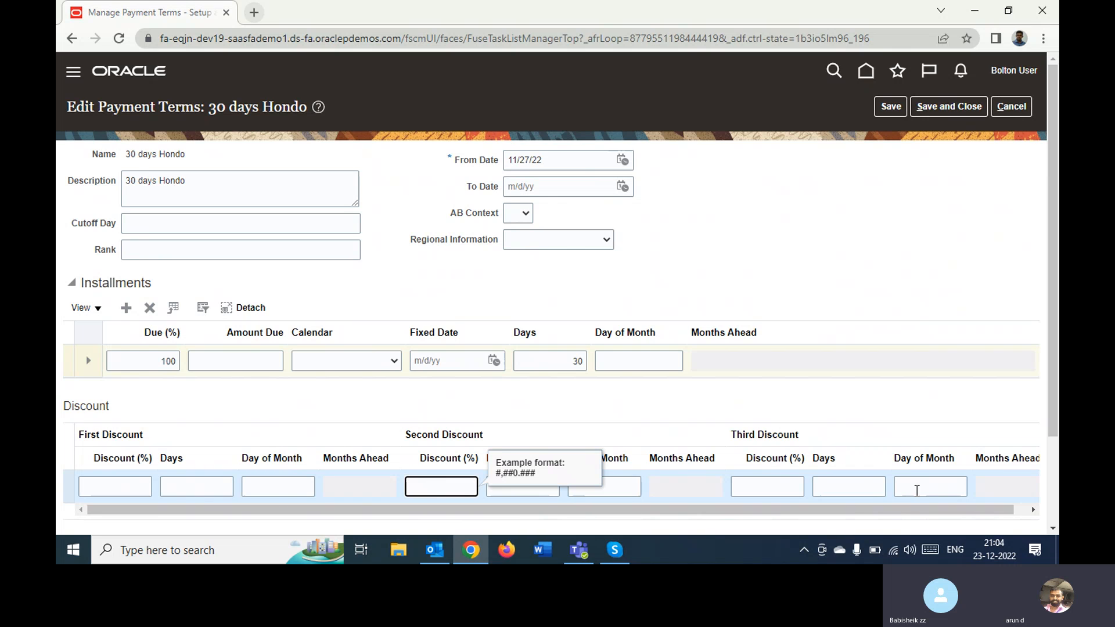
{"action": "left_click", "coordinate": [781, 488]}
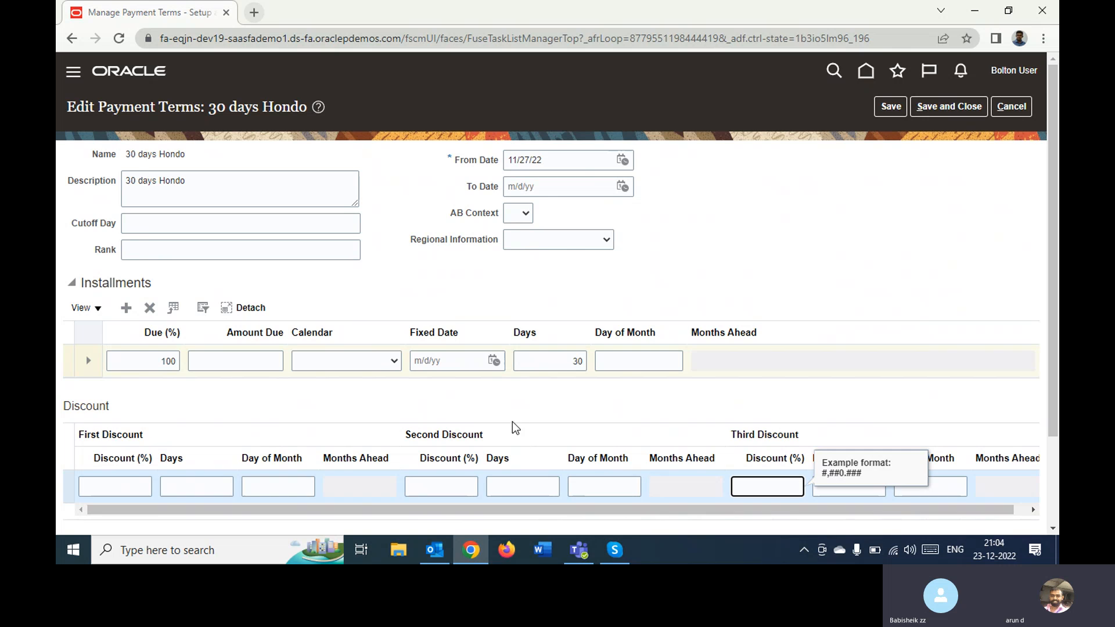
{"action": "left_click", "coordinate": [507, 407]}
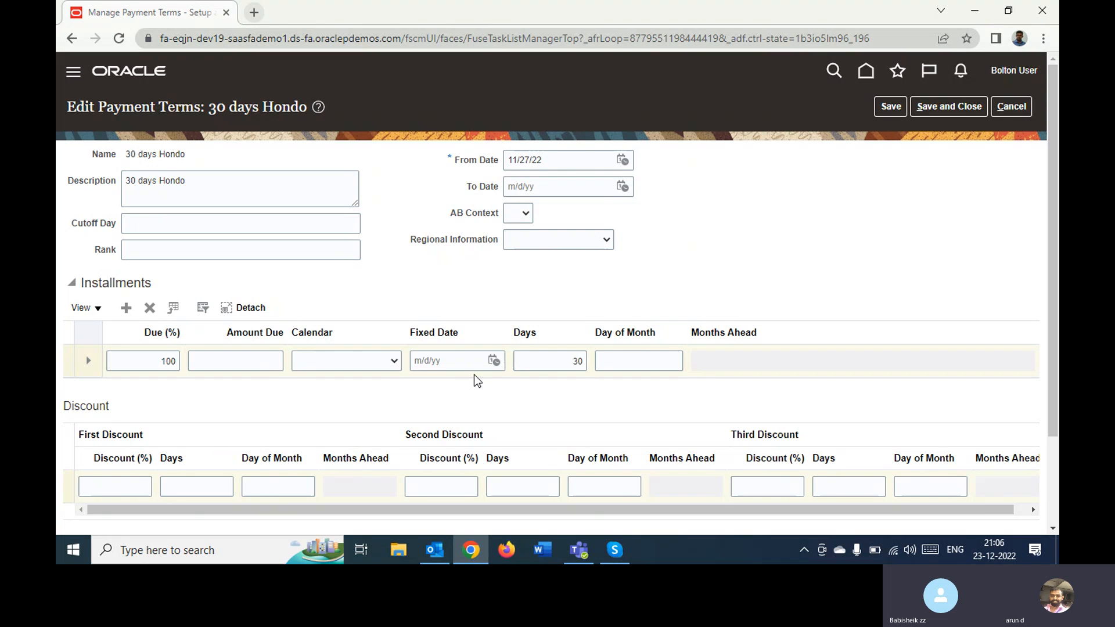
Step: Compare the installment's due percentage with the first discount percentage field, and exit payment terms without saving
{"action": "left_click", "coordinate": [171, 365]}
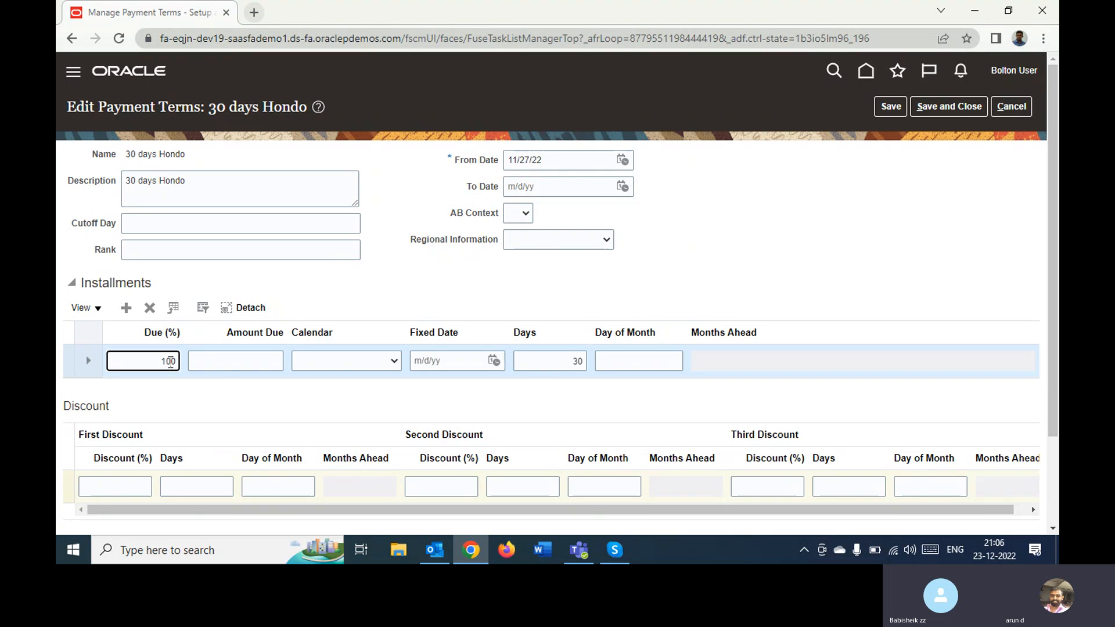
{"action": "left_click", "coordinate": [137, 484]}
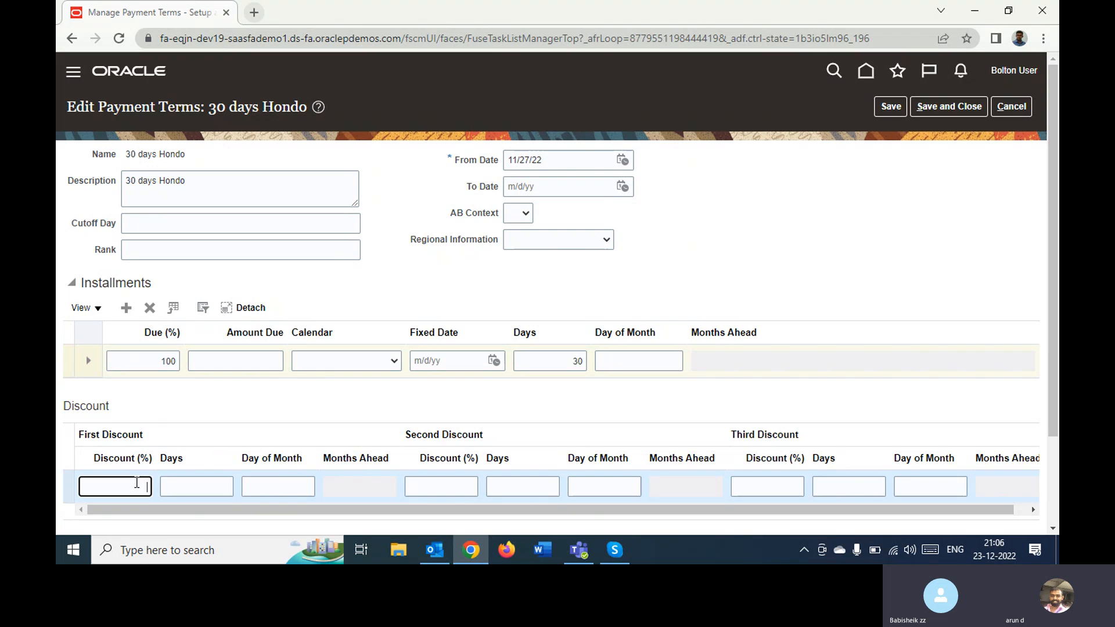
{"action": "left_click", "coordinate": [146, 401]}
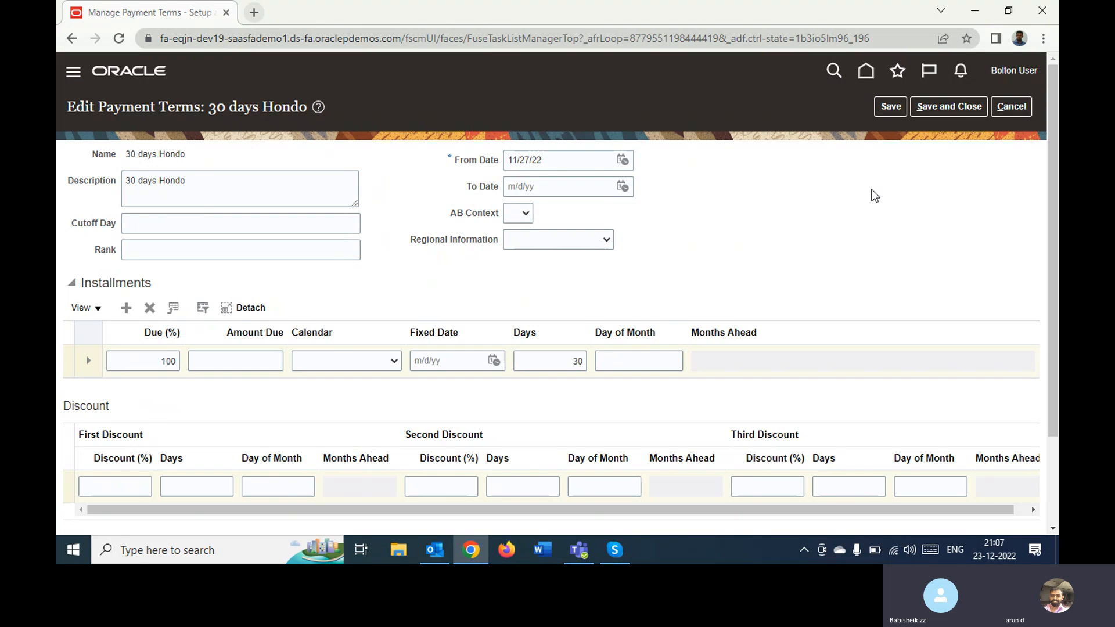
{"action": "left_click", "coordinate": [1012, 107]}
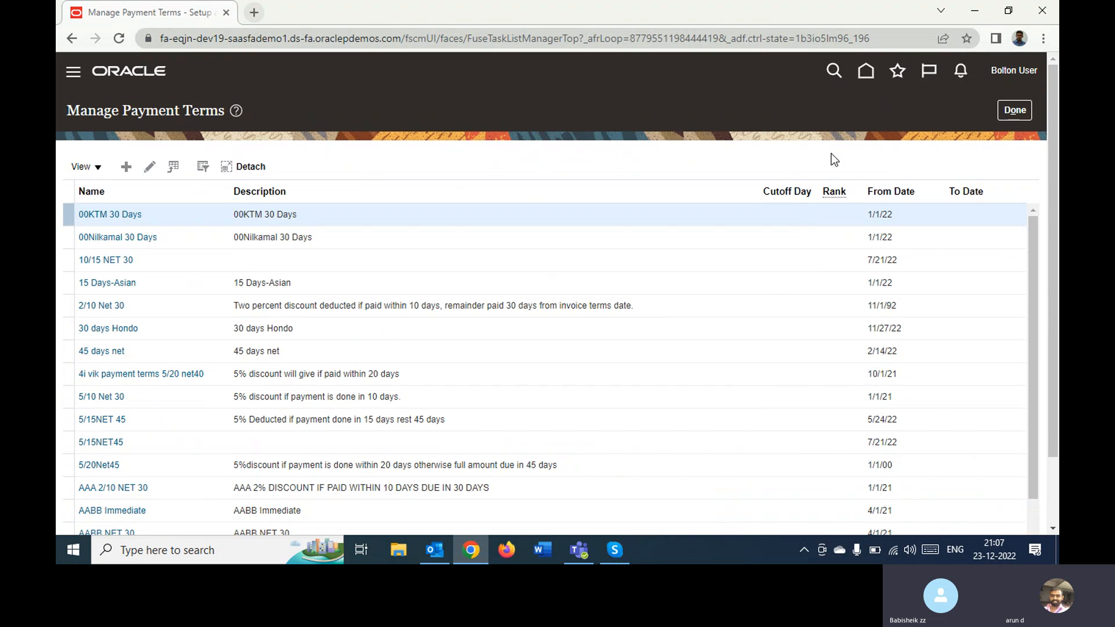
{"action": "left_click", "coordinate": [1012, 113]}
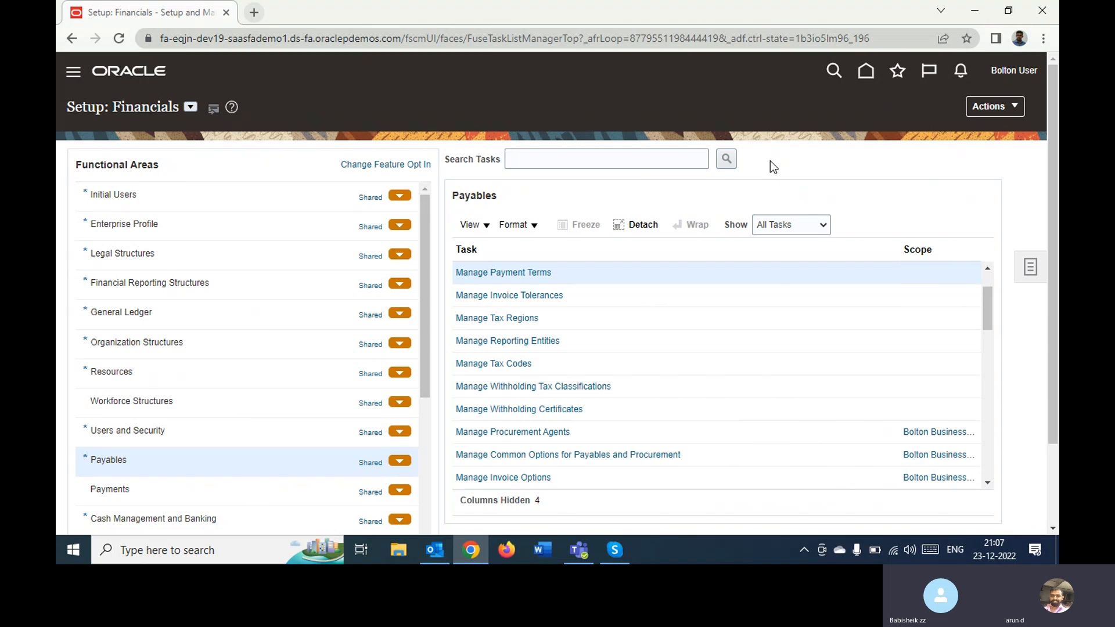
Step: Open the Manage Invoice Options task for Payables and view the available Terms Date Basis choices
{"action": "left_click", "coordinate": [989, 298]}
{"action": "left_click_drag", "start_coordinate": [989, 299], "coordinate": [994, 325]}
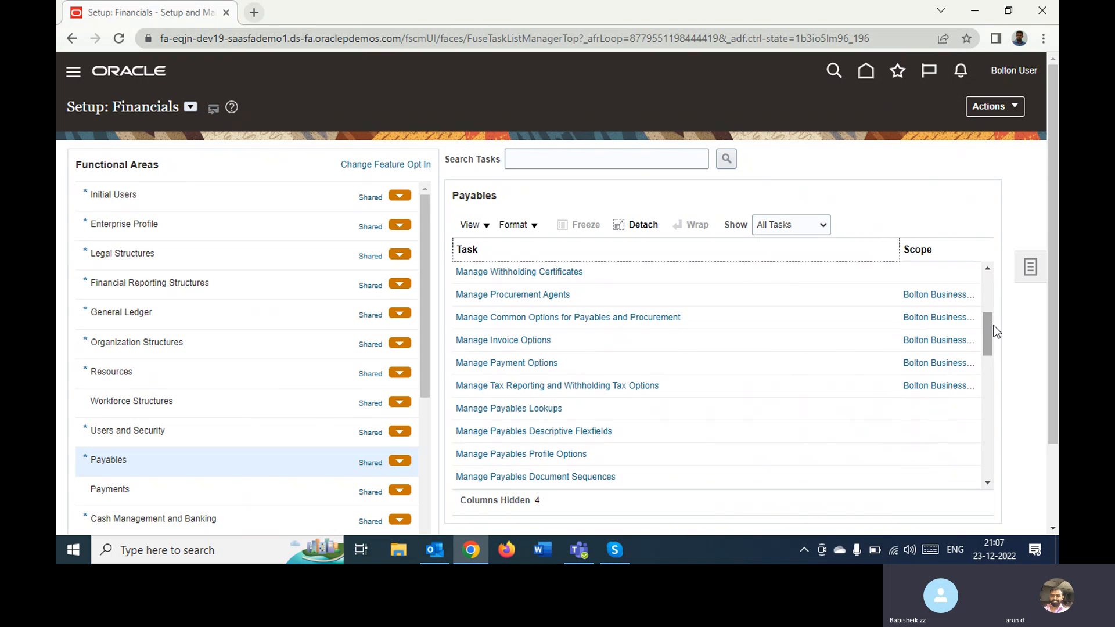
{"action": "left_click", "coordinate": [523, 342]}
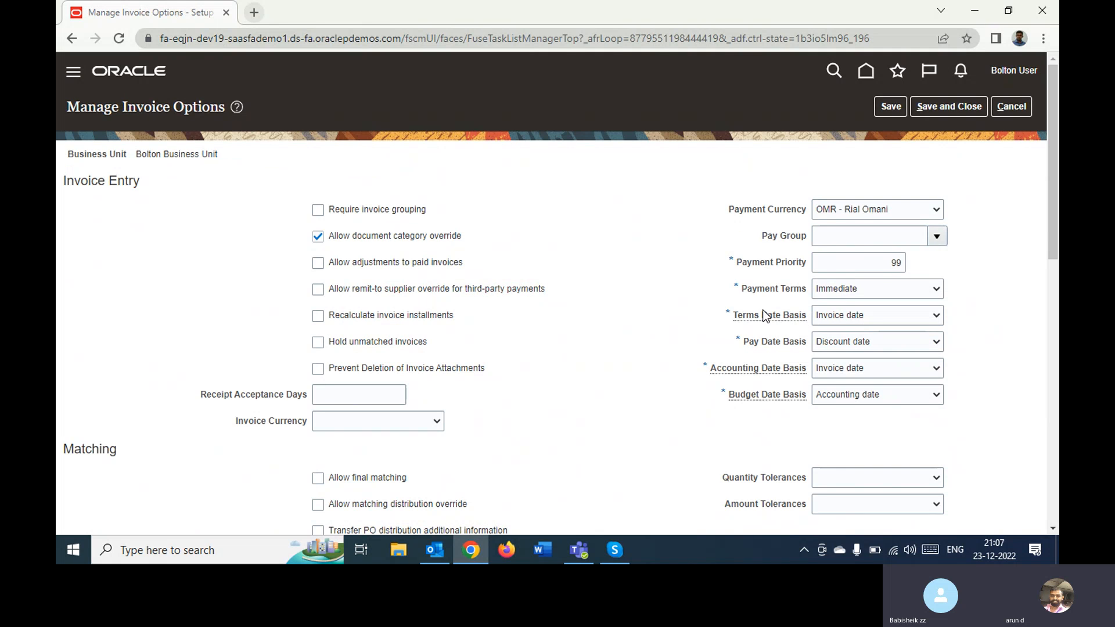
{"action": "left_click", "coordinate": [879, 319]}
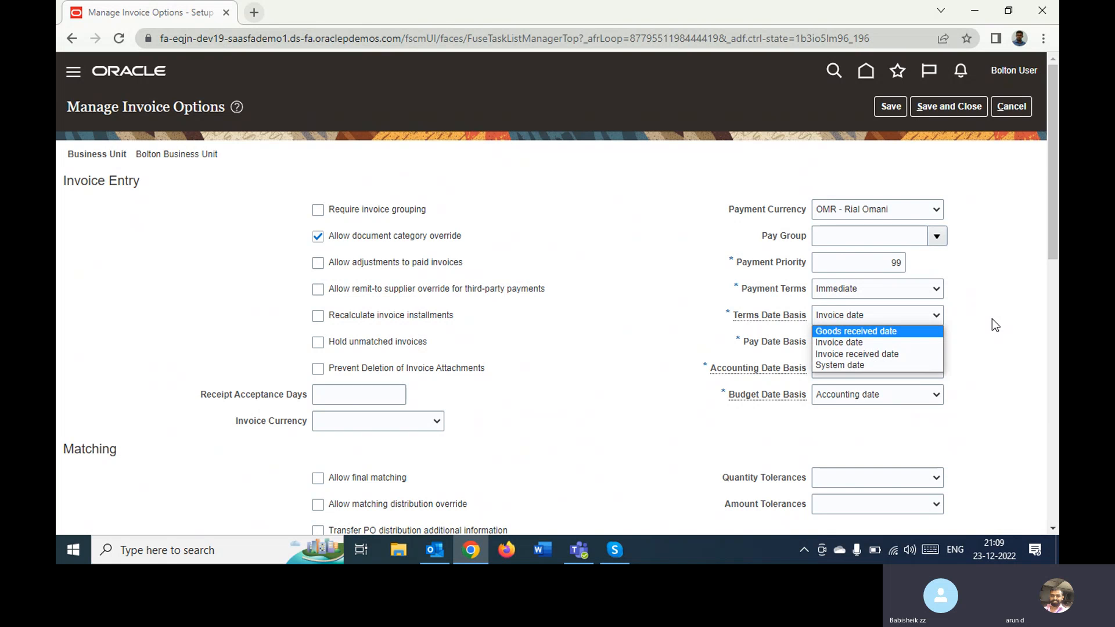
Step: Exit the invoice options without saving and review the Payables setup tasks from payment terms through tax reporting and withholding tax options
{"action": "left_click", "coordinate": [992, 319]}
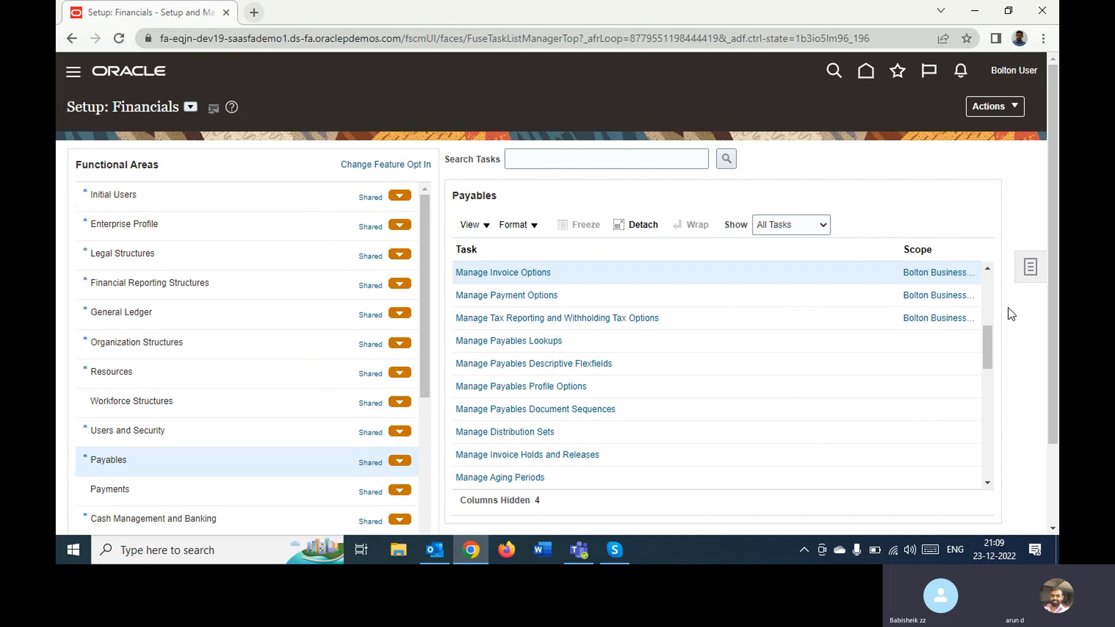
{"action": "left_click", "coordinate": [987, 268]}
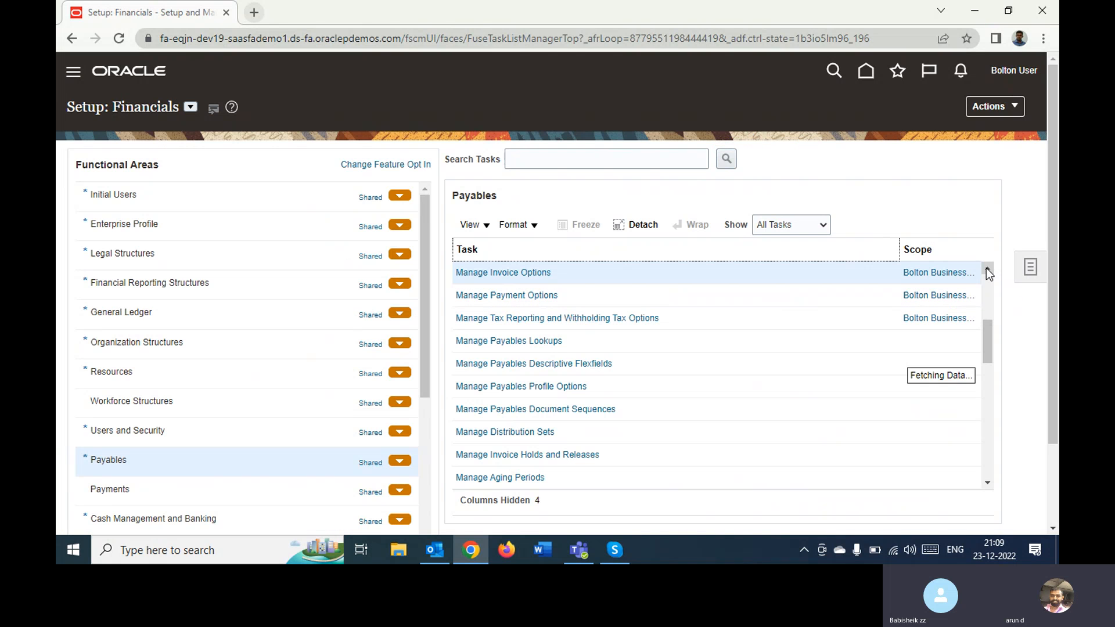
{"action": "left_click", "coordinate": [987, 269]}
{"action": "left_click", "coordinate": [987, 269]}
{"action": "left_click", "coordinate": [987, 268]}
{"action": "left_click", "coordinate": [987, 268]}
{"action": "left_click", "coordinate": [986, 268]}
{"action": "left_click", "coordinate": [987, 269]}
{"action": "left_click", "coordinate": [987, 268]}
{"action": "left_click", "coordinate": [987, 268]}
{"action": "left_click", "coordinate": [987, 268]}
{"action": "left_click", "coordinate": [987, 269]}
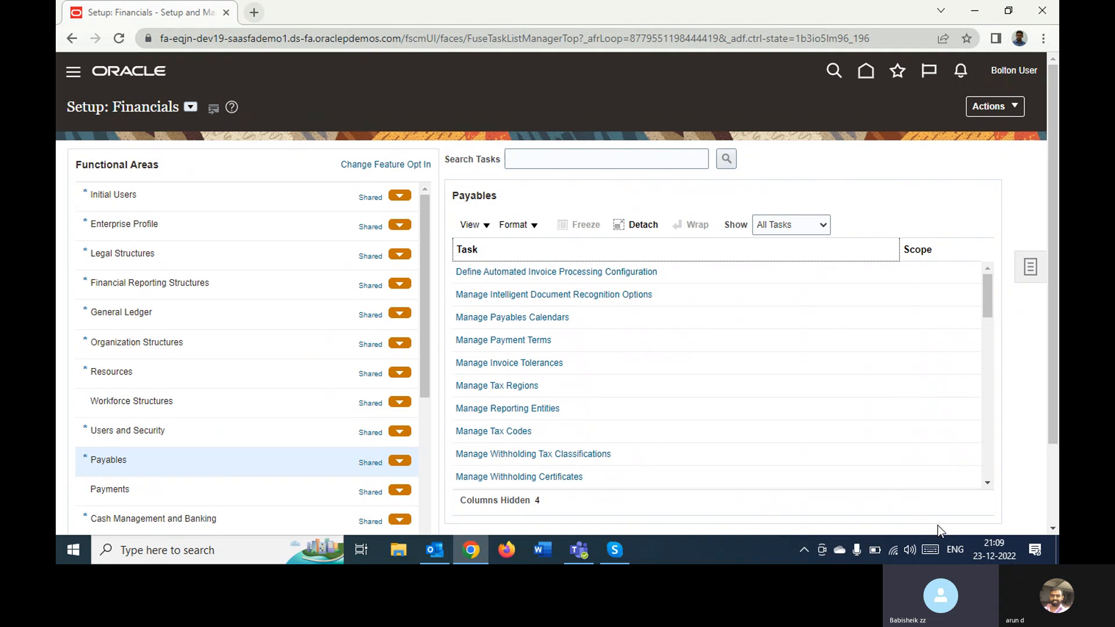
{"action": "left_click", "coordinate": [987, 483]}
{"action": "left_click", "coordinate": [988, 483]}
{"action": "left_click", "coordinate": [988, 483]}
{"action": "left_click", "coordinate": [990, 483]}
{"action": "left_click", "coordinate": [990, 483]}
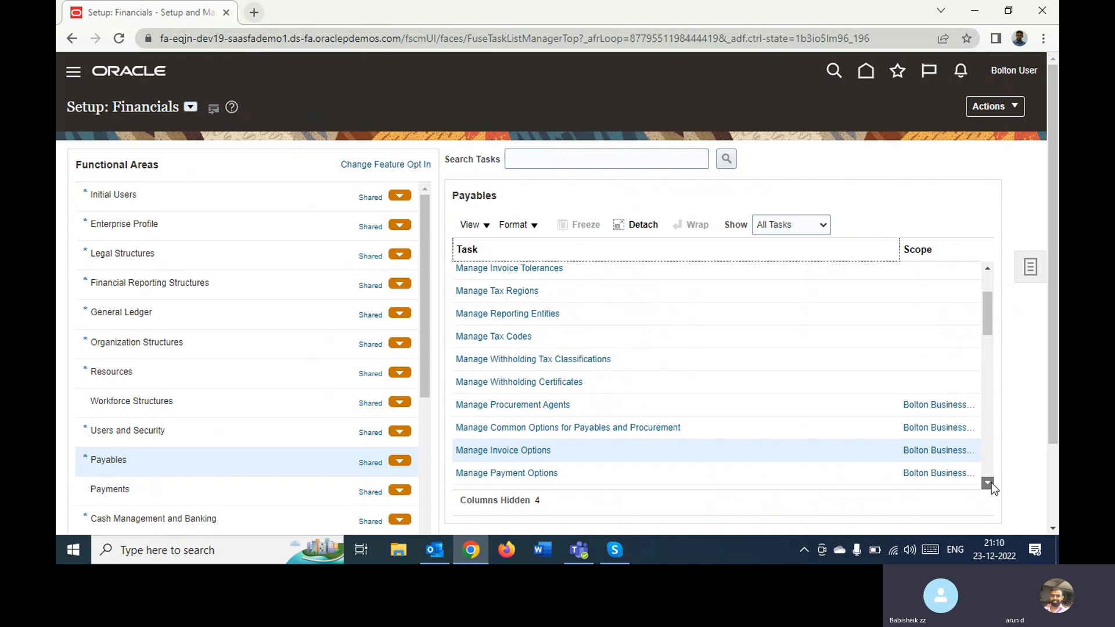
{"action": "left_click", "coordinate": [991, 483]}
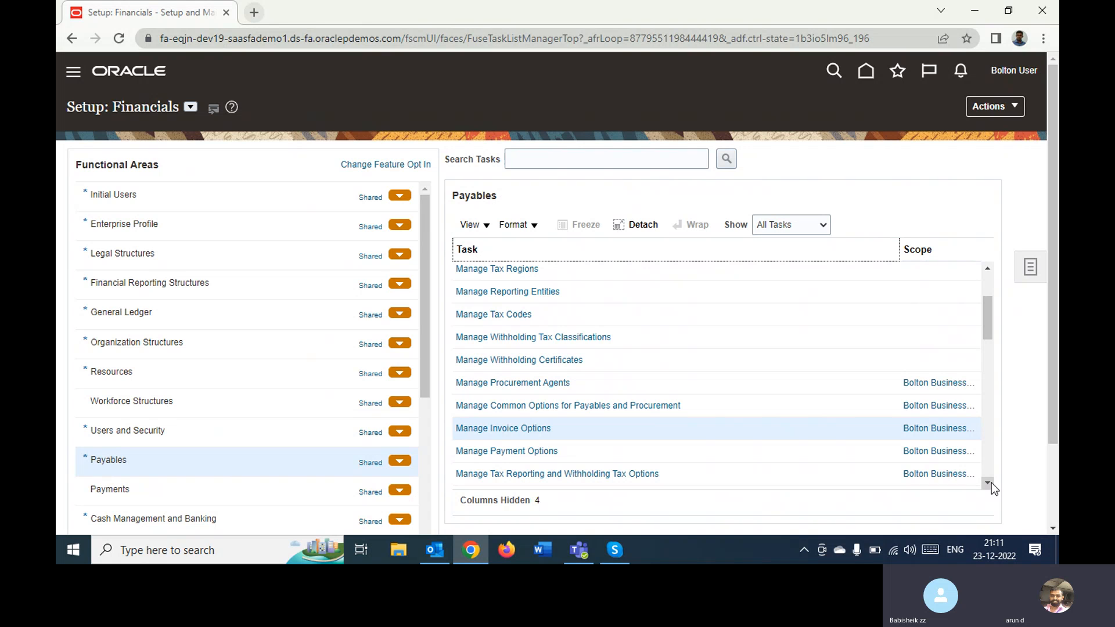
Step: Bring up the system calendar for December 2022 to look at its dates, and dismiss it
{"action": "left_click", "coordinate": [1011, 563]}
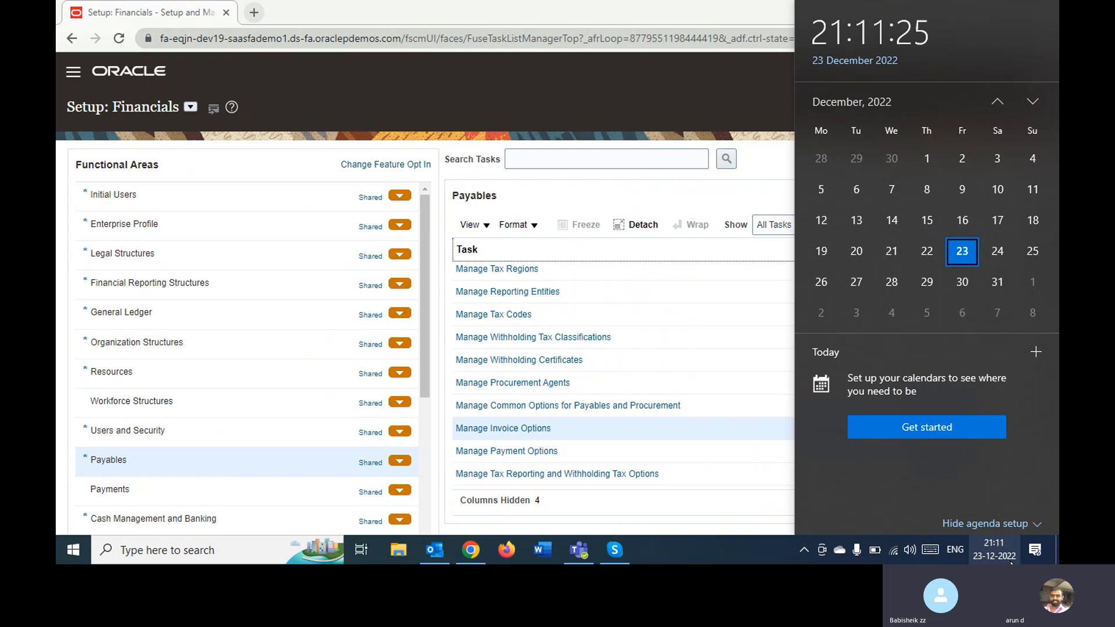
{"action": "left_click", "coordinate": [643, 196]}
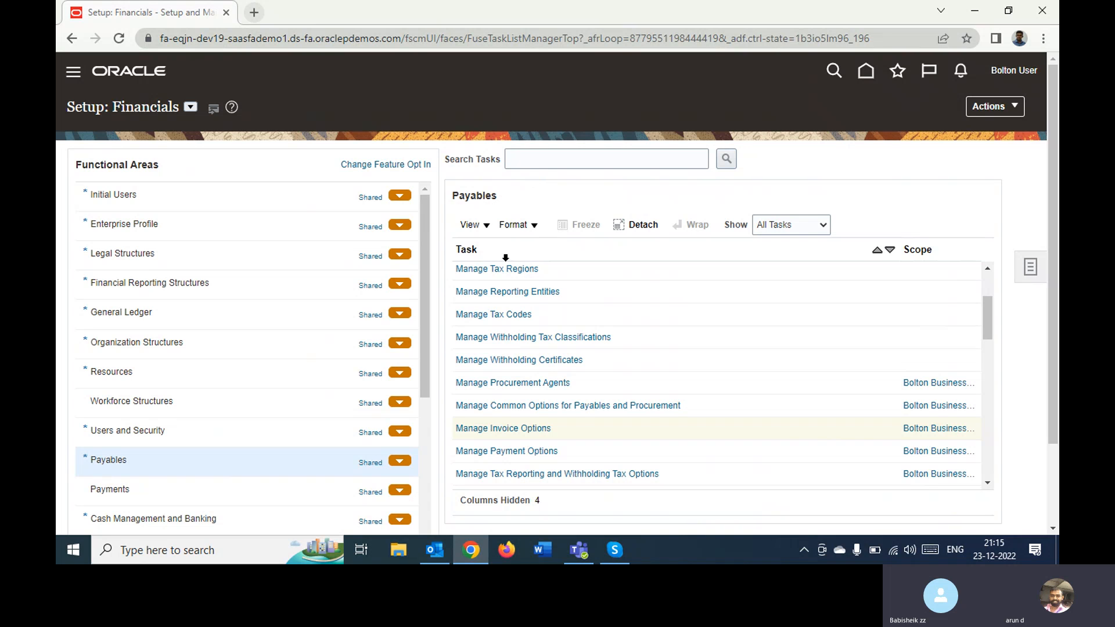
Step: Open the Bolton Business Unit's procurement agent for editing from Manage Procurement Agents, and check the procurement BU and agent fields
{"action": "left_click", "coordinate": [504, 387]}
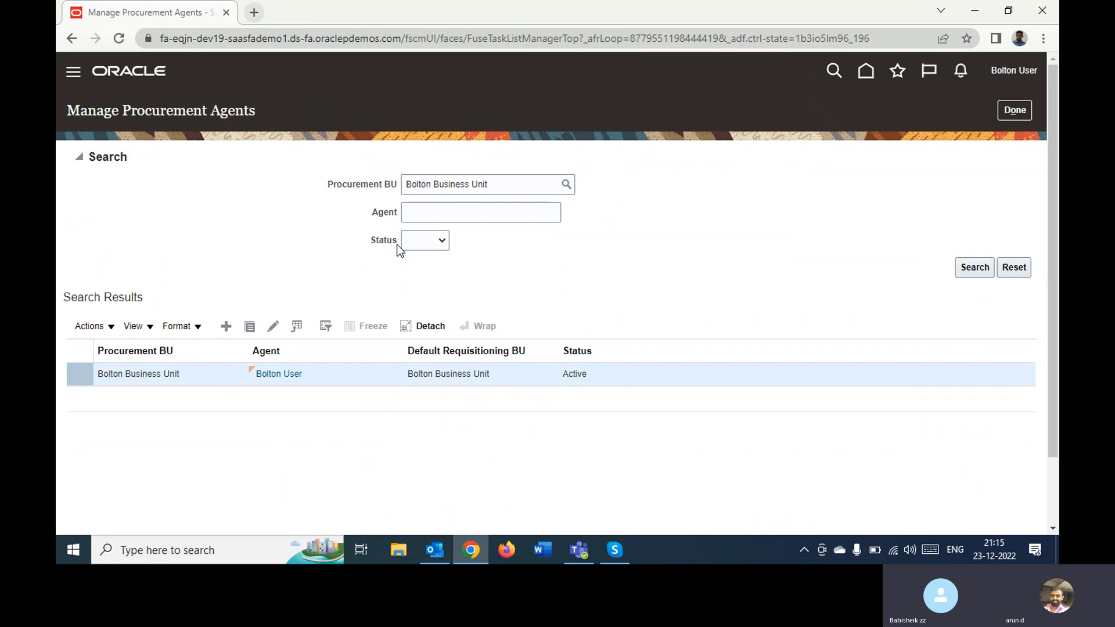
{"action": "left_click", "coordinate": [271, 326]}
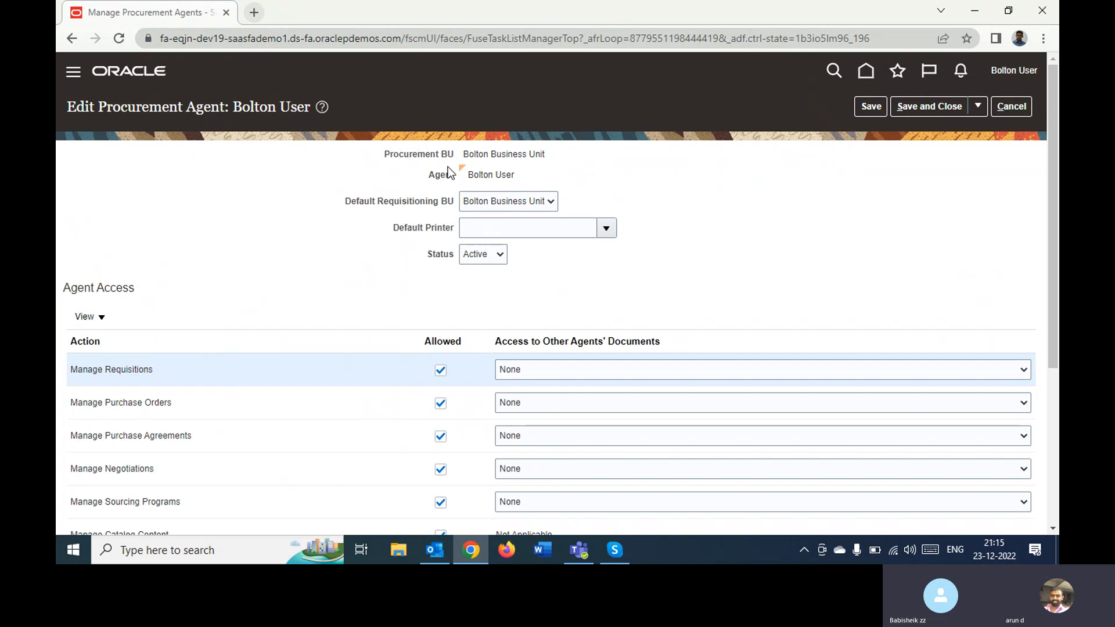
{"action": "triple_click", "coordinate": [500, 154]}
{"action": "triple_click", "coordinate": [500, 174]}
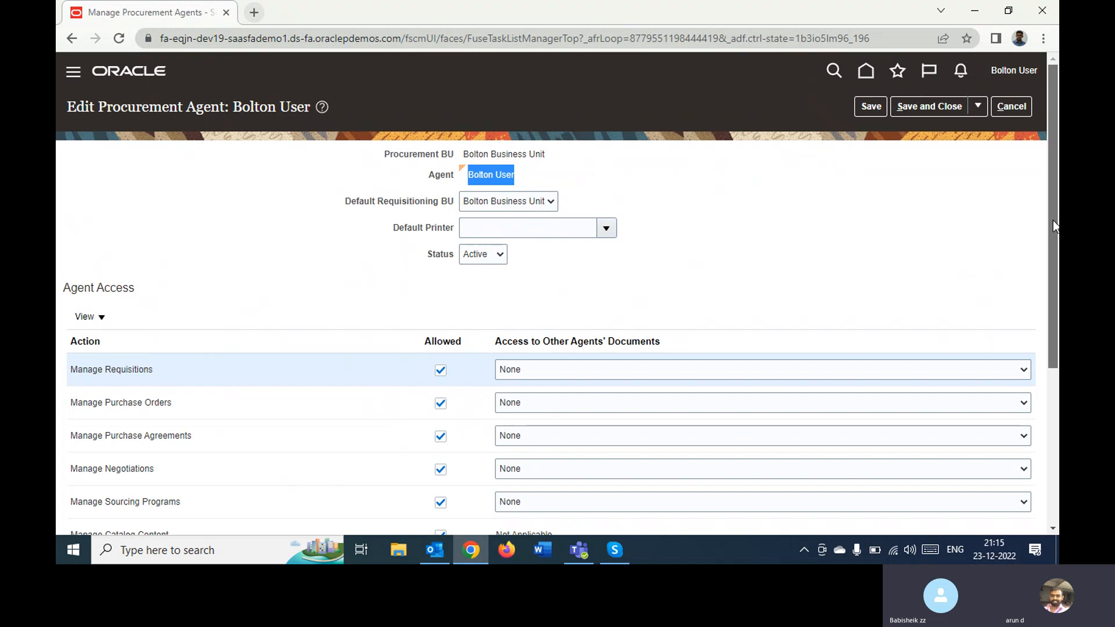
Step: Look over the actions listed under Agent Access, and leave the procurement agents setup without saving
{"action": "scroll", "coordinate": [1054, 220], "scroll_direction": "down", "scroll_amount": 4}
{"action": "scroll", "coordinate": [1006, 369], "scroll_direction": "up", "scroll_amount": 4}
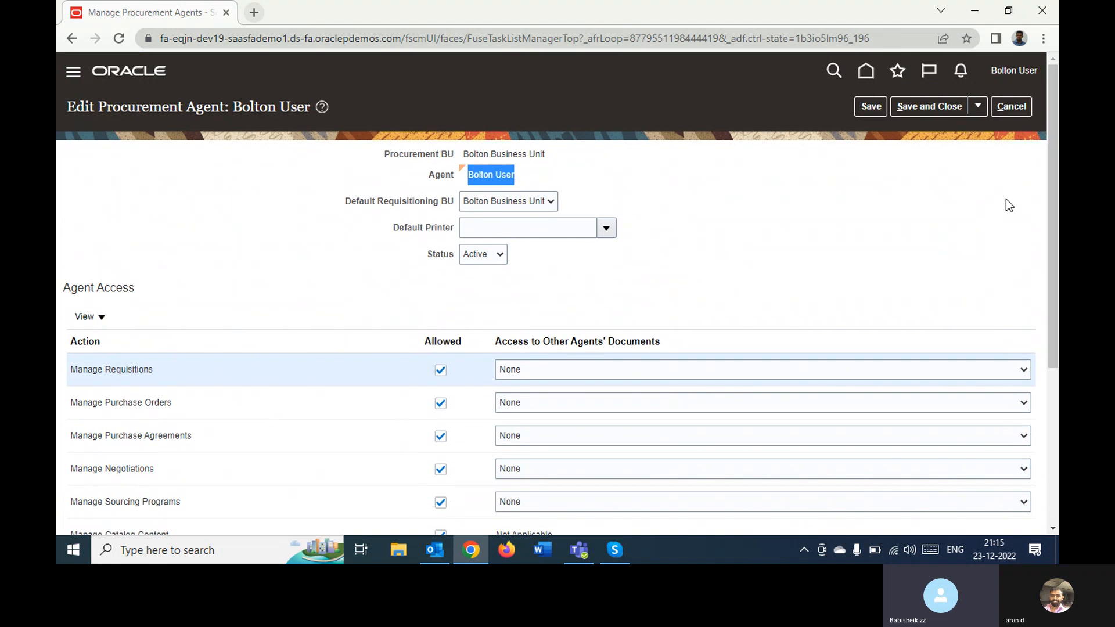
{"action": "left_click", "coordinate": [1023, 110]}
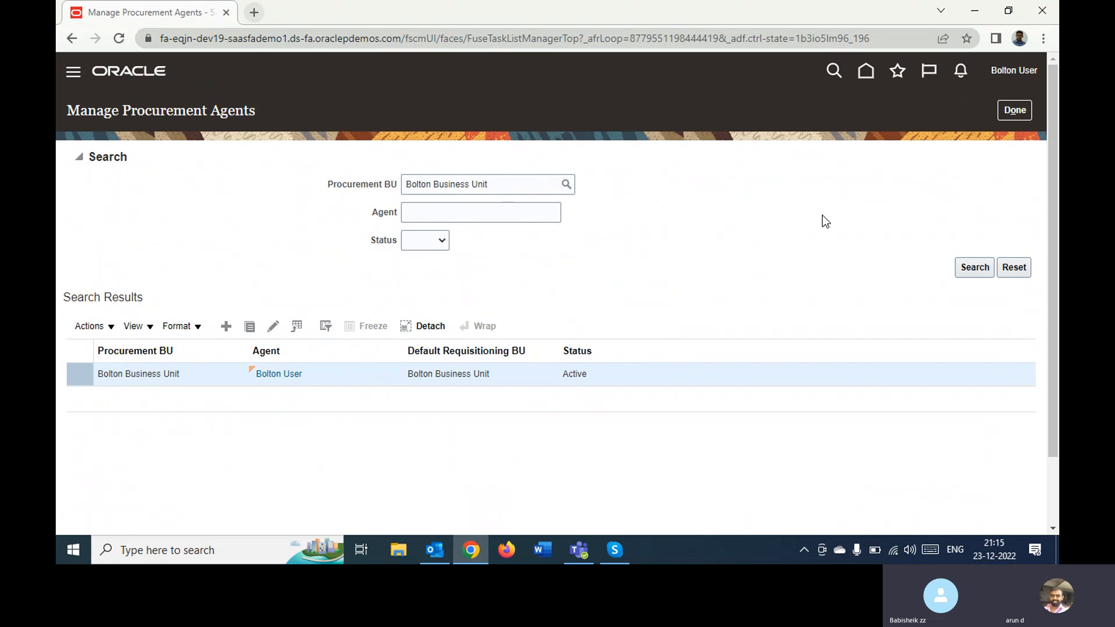
{"action": "left_click", "coordinate": [1008, 115]}
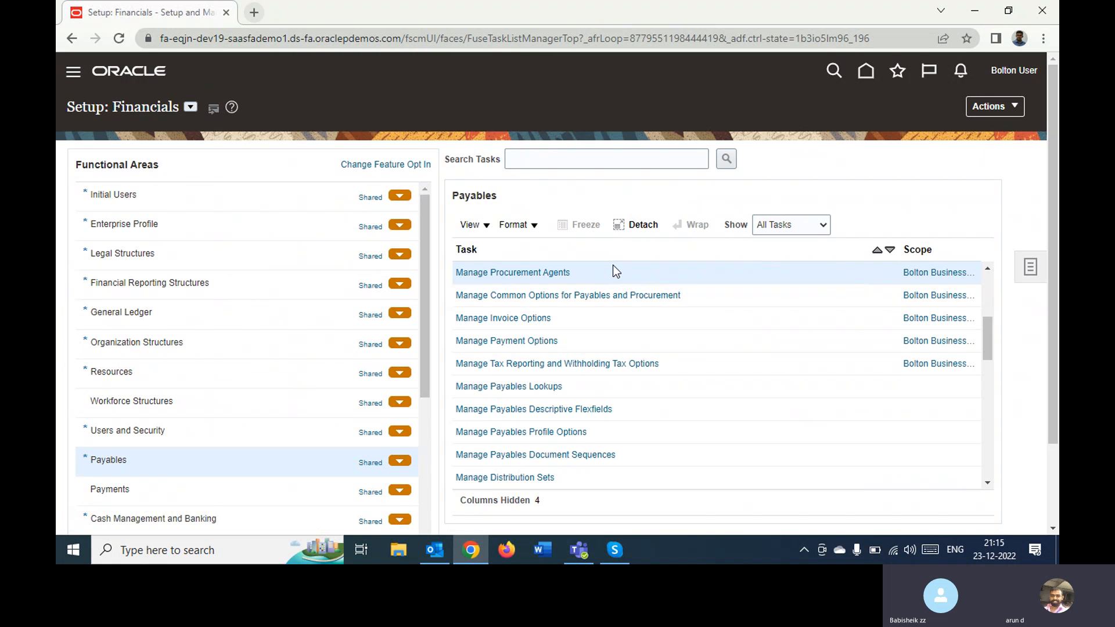
Step: Open Manage Common Options for Payables and Procurement, and examine the business unit and the default Liability distribution
{"action": "left_click", "coordinate": [583, 295]}
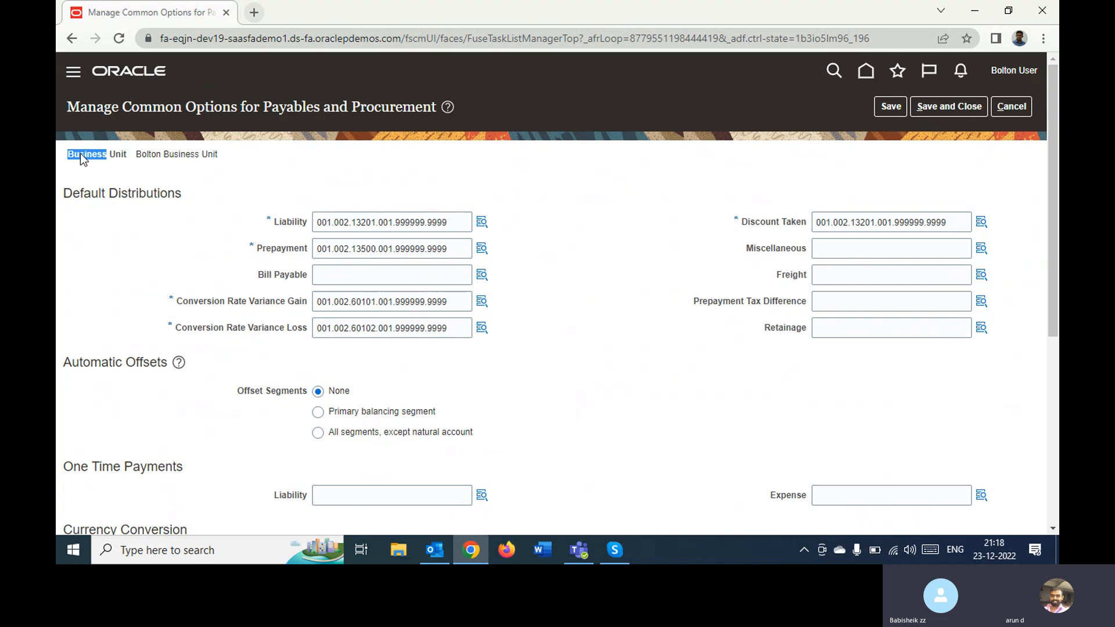
{"action": "left_click", "coordinate": [149, 175]}
{"action": "double_click", "coordinate": [284, 225]}
{"action": "double_click", "coordinate": [269, 219]}
{"action": "left_click", "coordinate": [319, 199]}
{"action": "left_click", "coordinate": [229, 181]}
{"action": "left_click", "coordinate": [268, 224]}
Step: Examine the default Prepayment and Discount Taken distribution accounts
{"action": "left_click", "coordinate": [337, 251]}
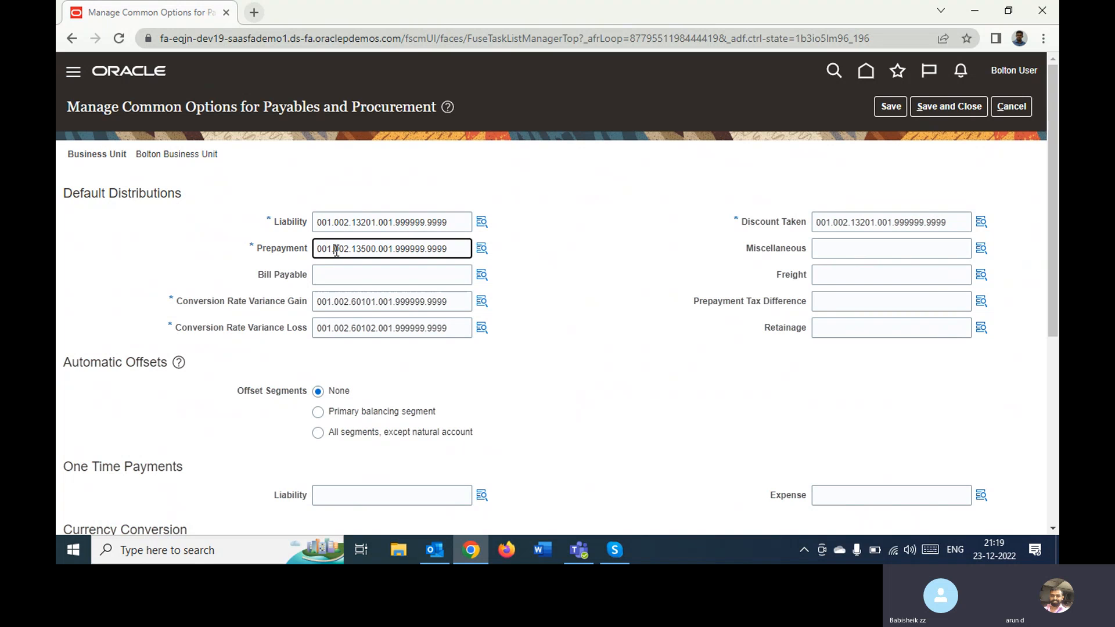
{"action": "double_click", "coordinate": [337, 251]}
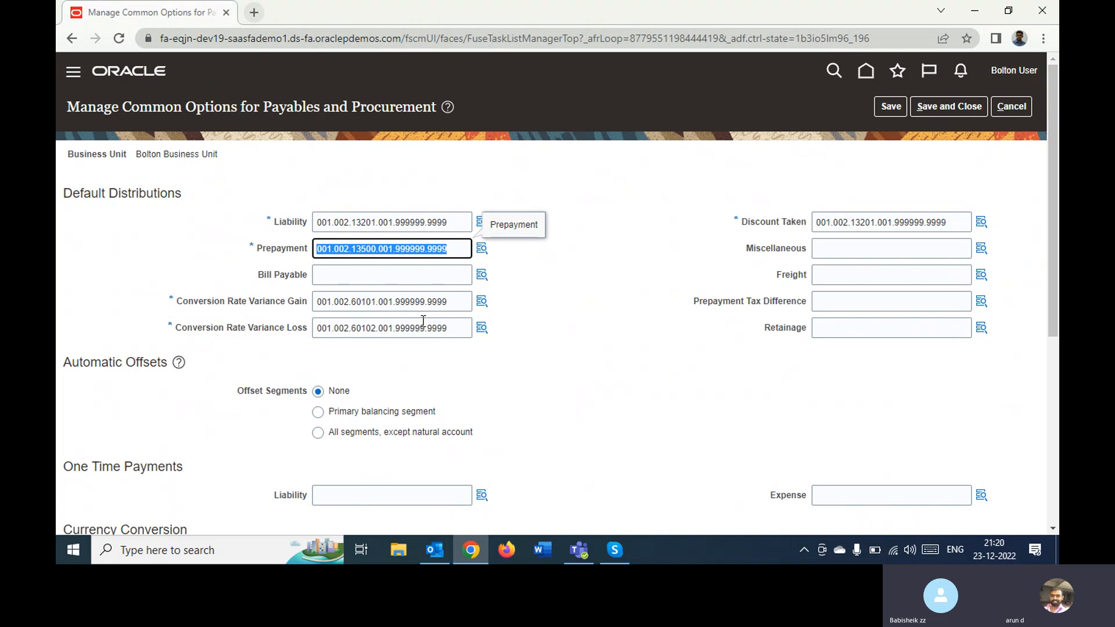
{"action": "left_click", "coordinate": [661, 243]}
{"action": "left_click", "coordinate": [866, 225]}
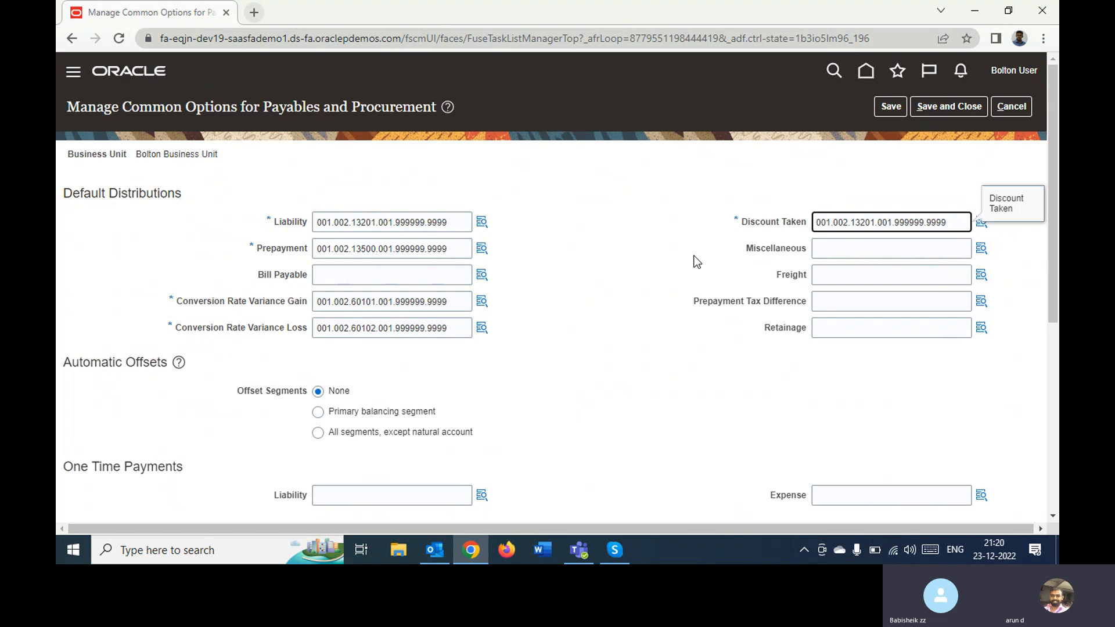
{"action": "left_click", "coordinate": [639, 256]}
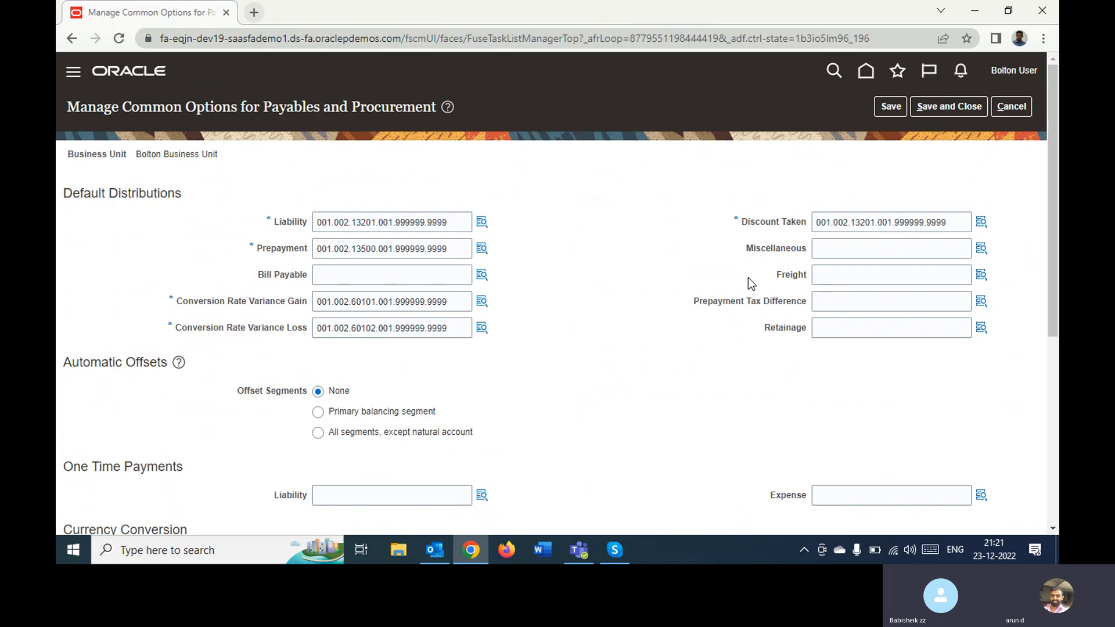
Step: Examine the Prepayment Tax Difference and Retainage fields of the default distributions
{"action": "triple_click", "coordinate": [728, 309]}
{"action": "left_click", "coordinate": [849, 304]}
{"action": "left_click", "coordinate": [720, 338]}
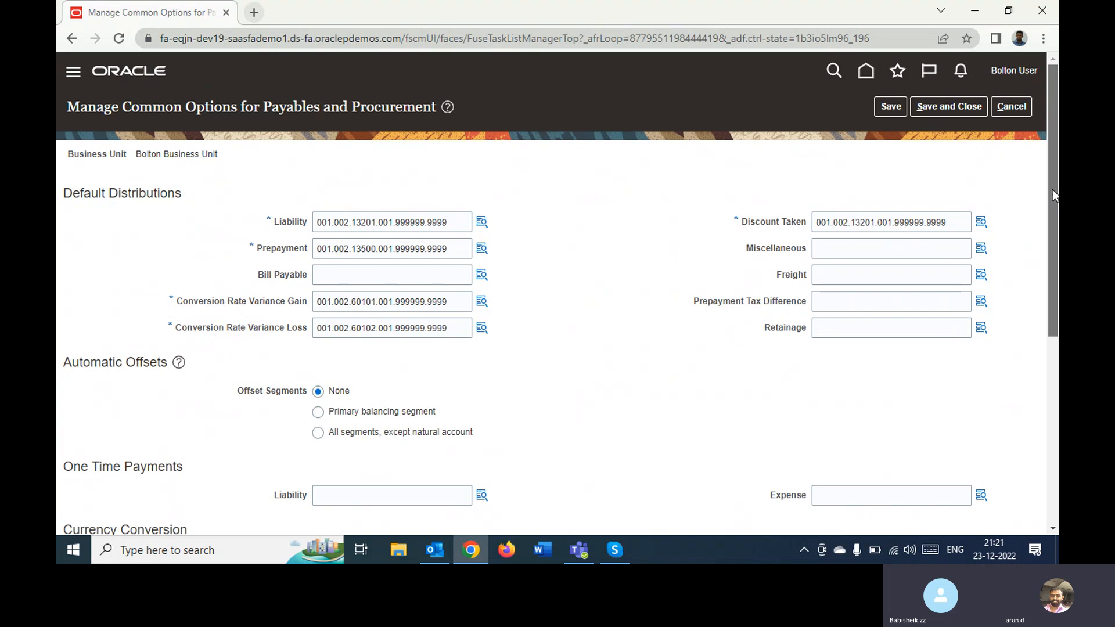
{"action": "left_click_drag", "start_coordinate": [1053, 189], "coordinate": [1016, 291]}
{"action": "left_click", "coordinate": [846, 151]}
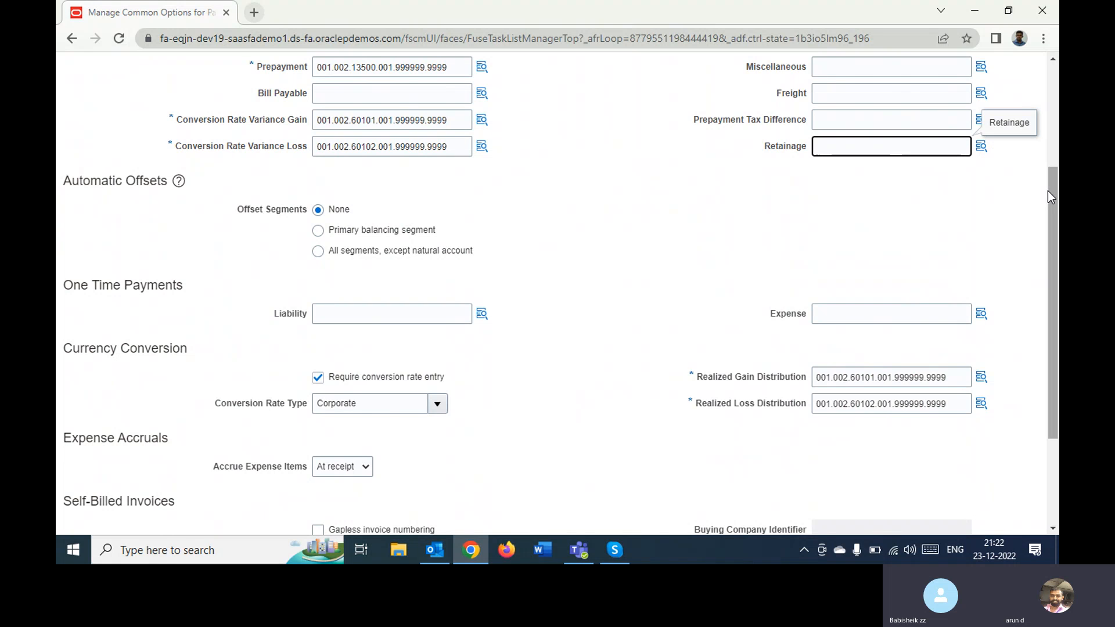
Step: Examine the Automatic Offsets section and its offset segment choices alongside the default distributions
{"action": "left_click_drag", "start_coordinate": [1051, 192], "coordinate": [1042, 220]}
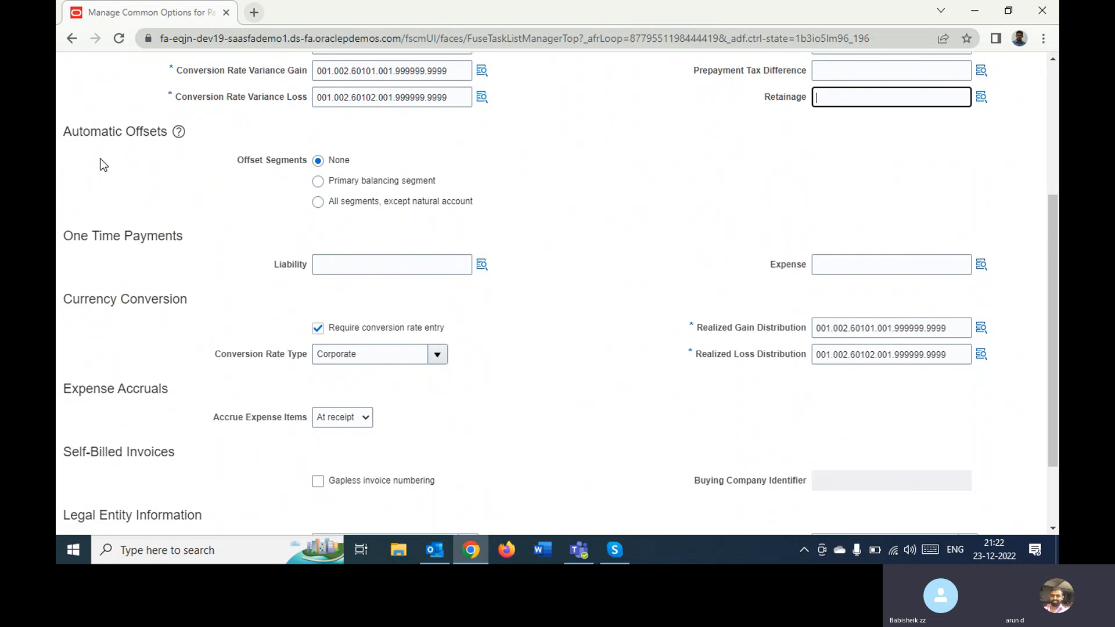
{"action": "triple_click", "coordinate": [94, 132]}
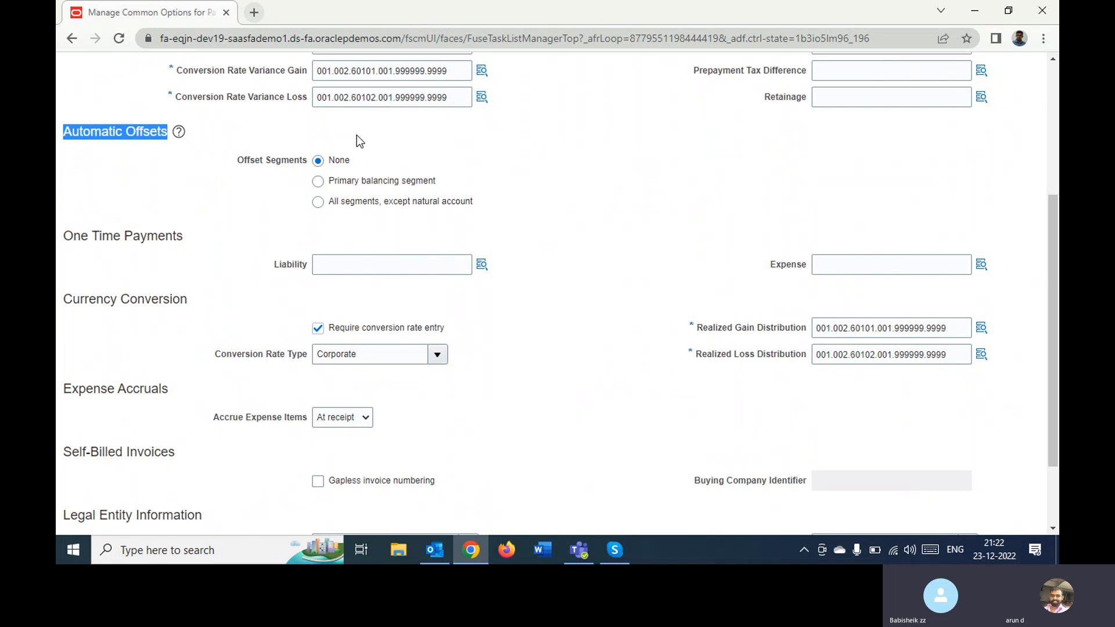
{"action": "left_click", "coordinate": [1050, 84]}
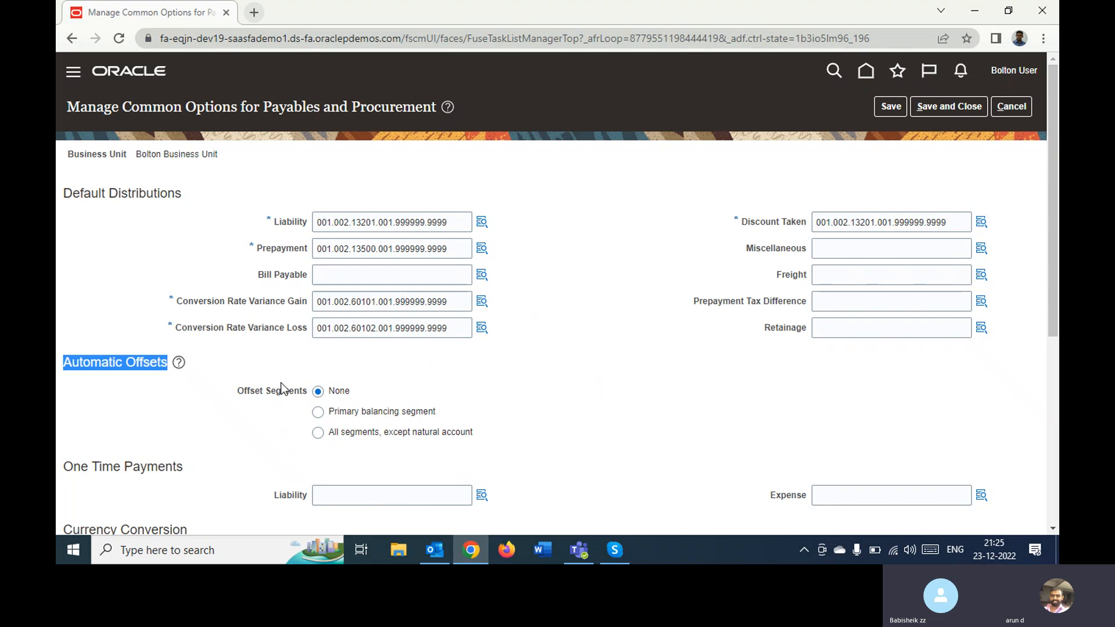
{"action": "left_click", "coordinate": [107, 389]}
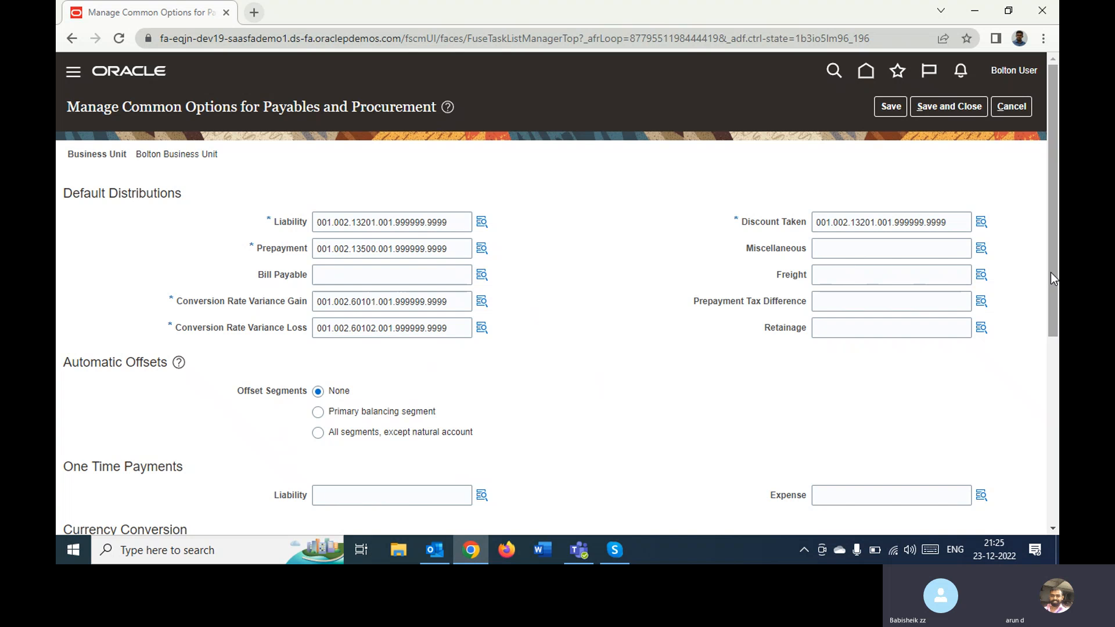
Step: Examine the Currency Conversion section, including the required rate entry setting and the realized gain and loss distributions
{"action": "left_click_drag", "start_coordinate": [1051, 273], "coordinate": [1054, 459]}
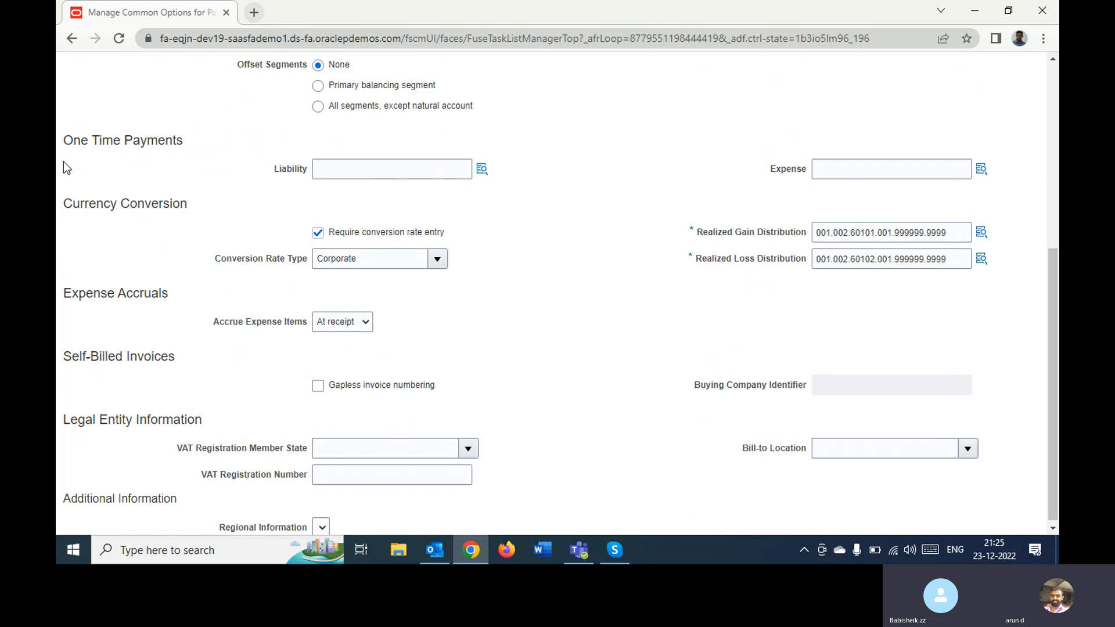
{"action": "triple_click", "coordinate": [102, 199]}
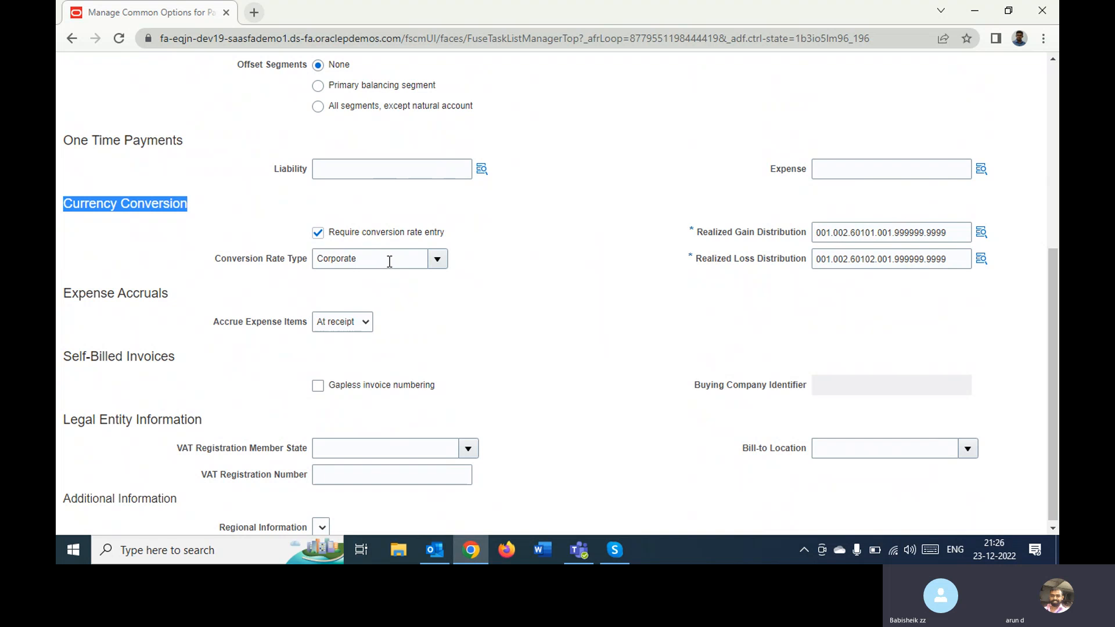
{"action": "left_click", "coordinate": [547, 320]}
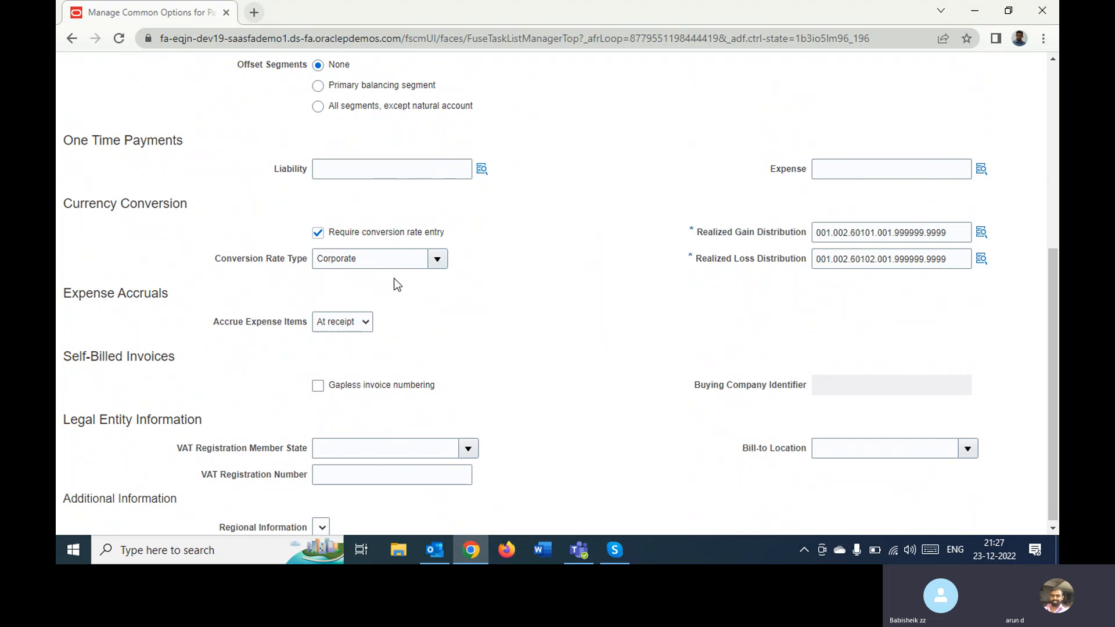
Step: View the available Conversion Rate Type choices down to User, and close the list without changing the selection
{"action": "double_click", "coordinate": [327, 259]}
{"action": "left_click", "coordinate": [504, 260]}
{"action": "left_click", "coordinate": [438, 260]}
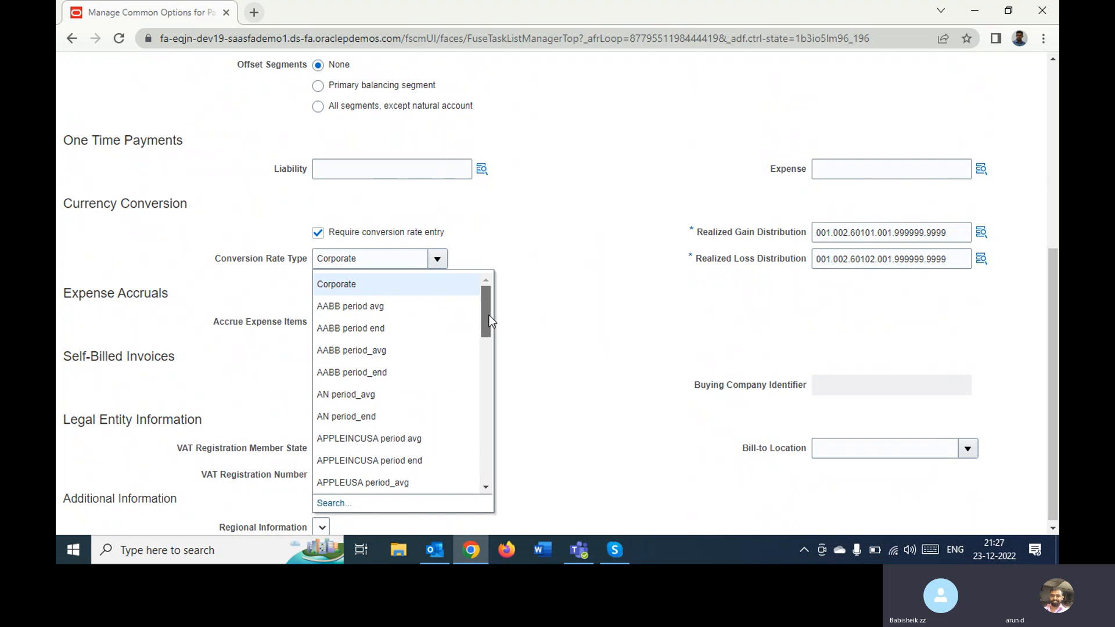
{"action": "left_click_drag", "start_coordinate": [490, 321], "coordinate": [480, 452]}
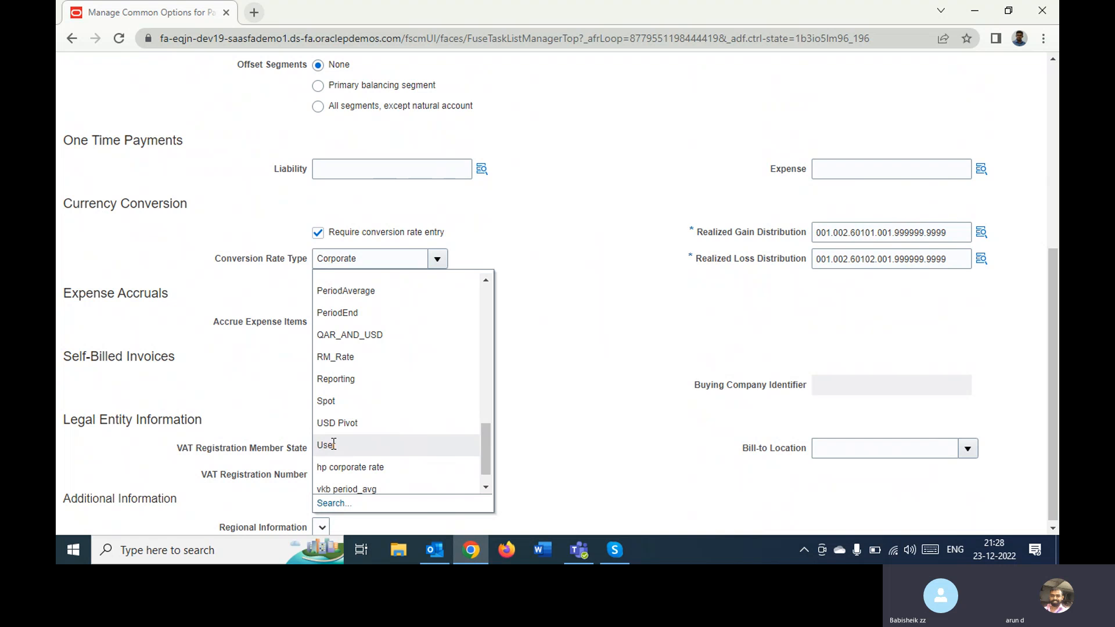
{"action": "left_click", "coordinate": [567, 325]}
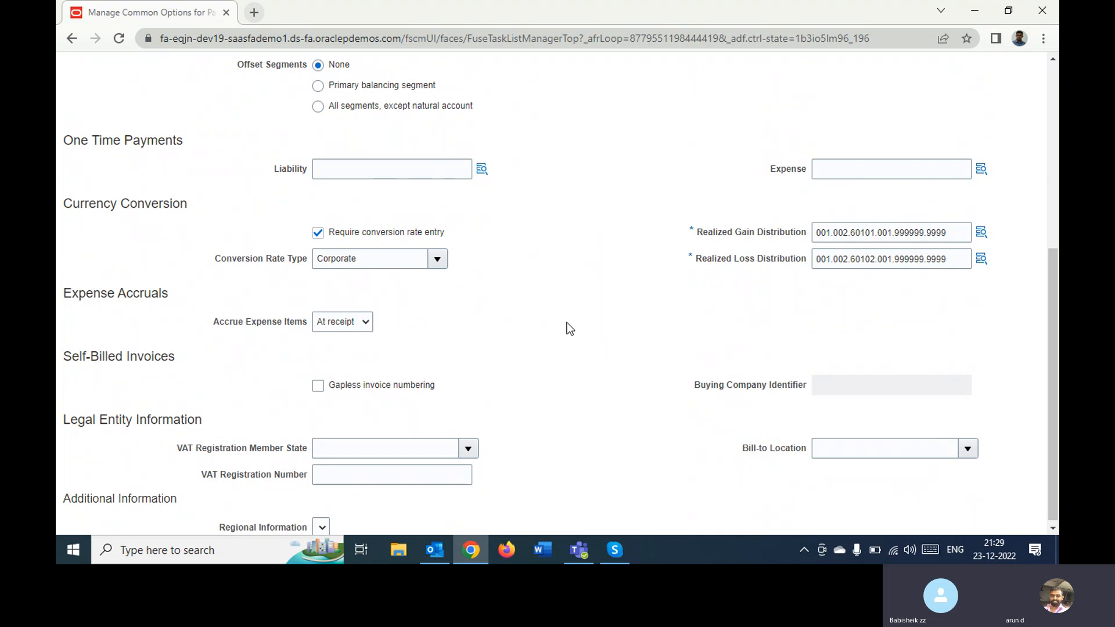
Step: View the Accrue Expense Items choices under Expense Accruals, and examine the Self-Billed Invoices section
{"action": "triple_click", "coordinate": [100, 296]}
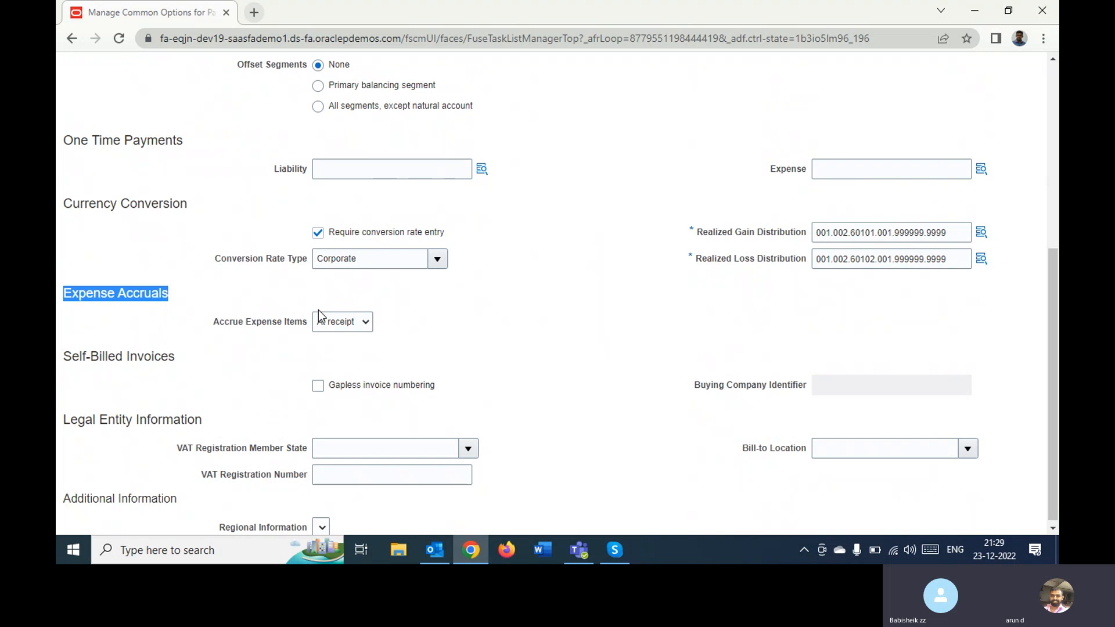
{"action": "left_click", "coordinate": [354, 323]}
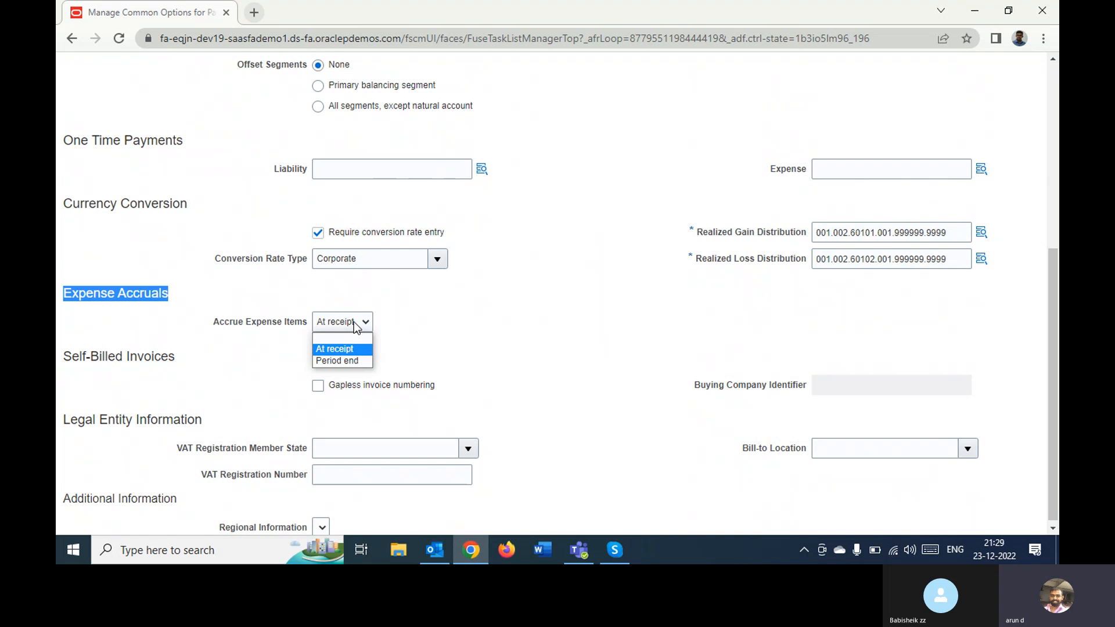
{"action": "left_click", "coordinate": [407, 313]}
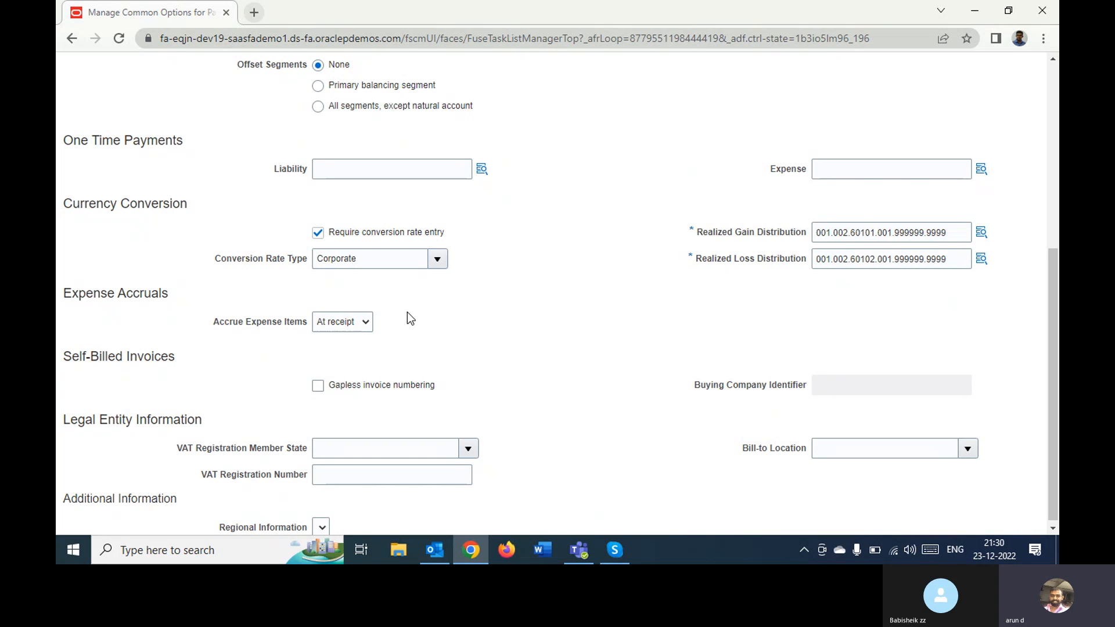
{"action": "triple_click", "coordinate": [76, 354]}
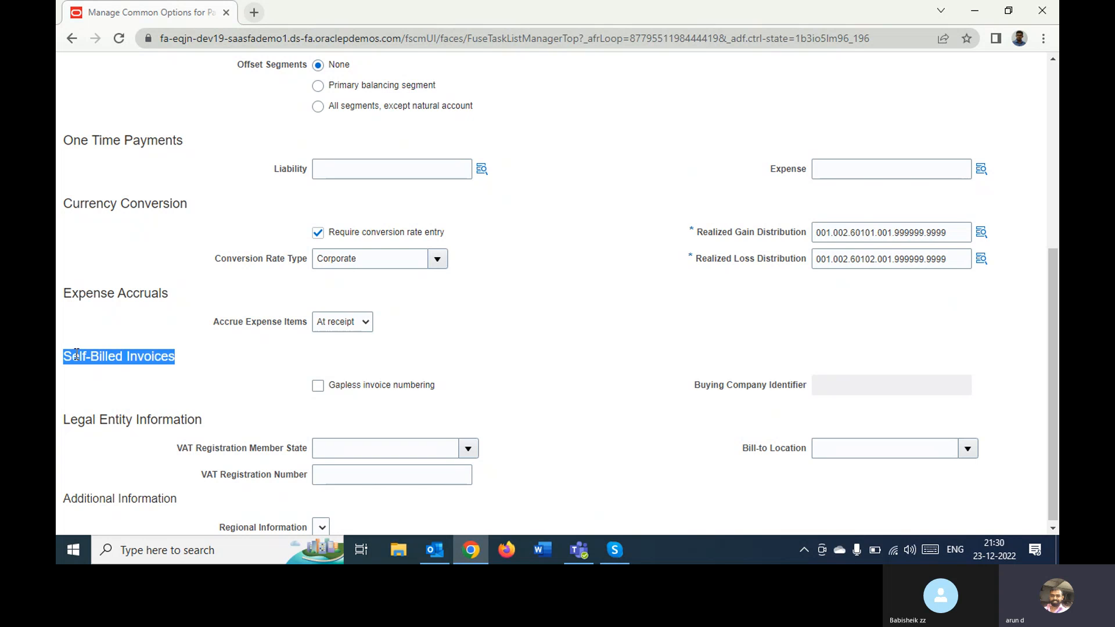
{"action": "scroll", "coordinate": [77, 355], "scroll_direction": "down", "scroll_amount": 1}
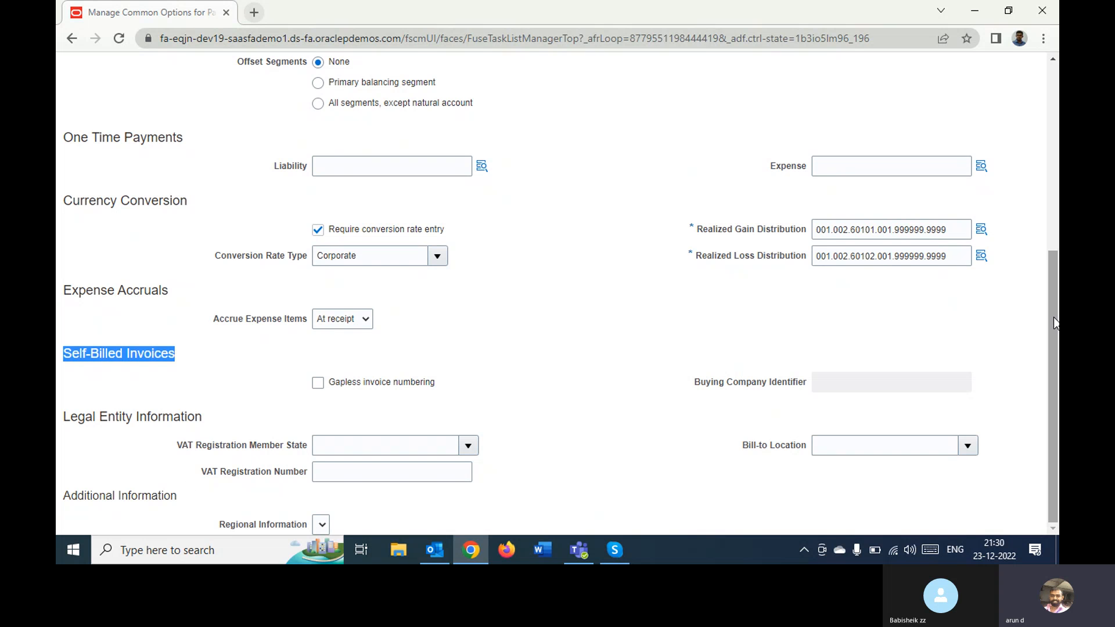
Step: Leave the common options, open the Manage Invoice Options task for Payables, and examine the Payment Priority setting
{"action": "left_click_drag", "start_coordinate": [1055, 319], "coordinate": [1054, 116]}
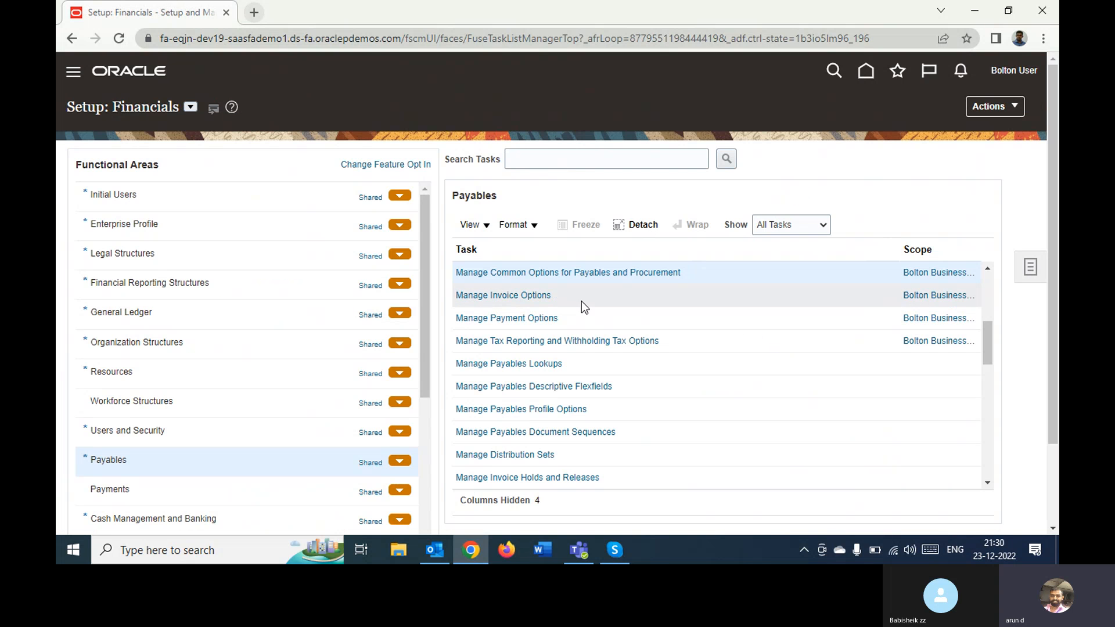
{"action": "left_click", "coordinate": [527, 296]}
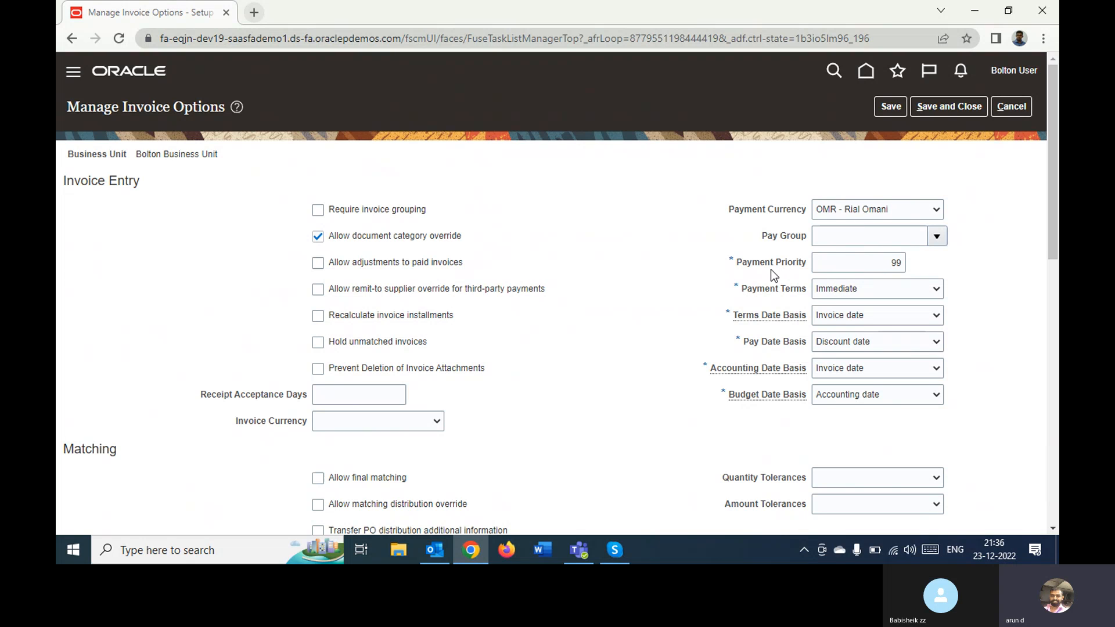
{"action": "triple_click", "coordinate": [786, 262]}
{"action": "left_click", "coordinate": [968, 275]}
Step: View the Pay Date Basis choices under Invoice Entry and close the list without changing the selection
{"action": "left_click", "coordinate": [870, 342]}
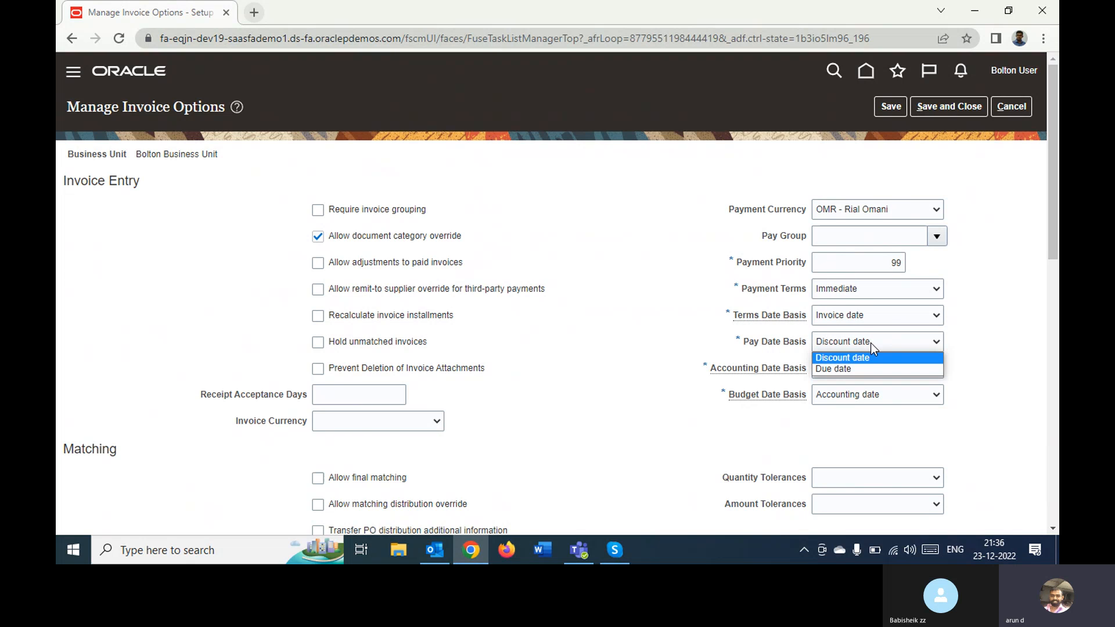
{"action": "left_click", "coordinate": [989, 337]}
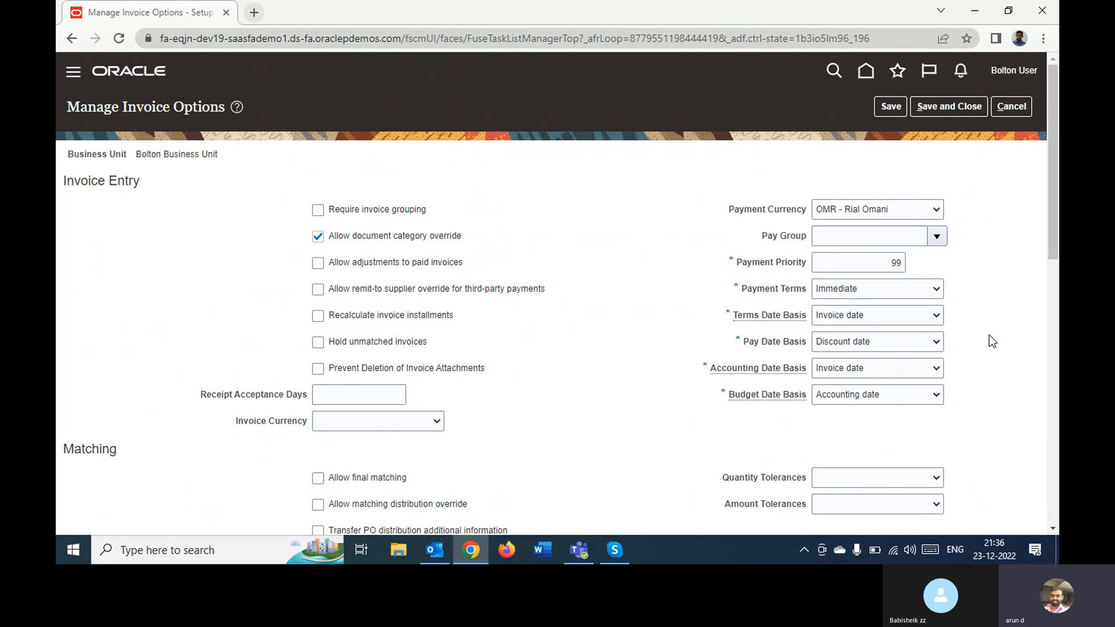
{"action": "left_click", "coordinate": [908, 343]}
{"action": "left_click", "coordinate": [908, 342]}
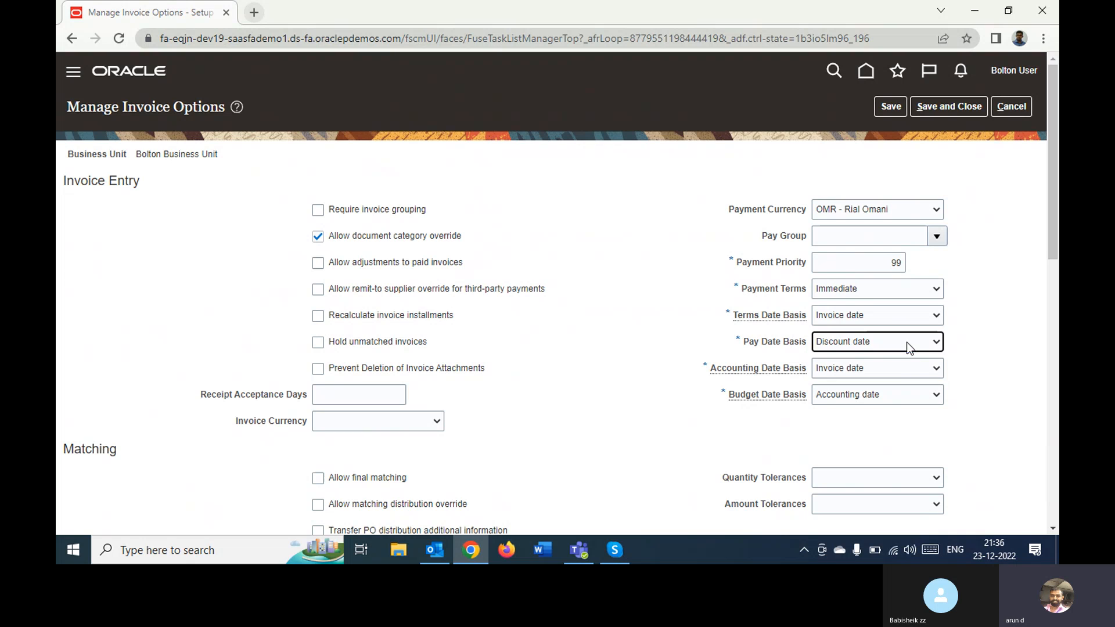
{"action": "left_click", "coordinate": [981, 367]}
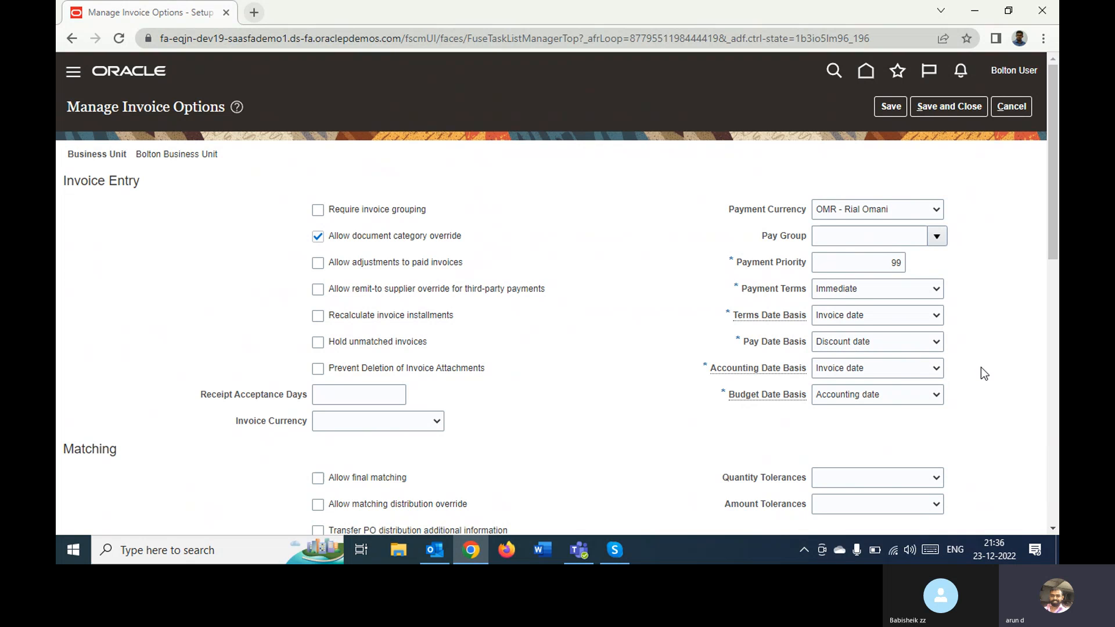
Step: View the Accounting Date Basis choices for invoice entry, keeping Invoice date selected
{"action": "left_click", "coordinate": [892, 368]}
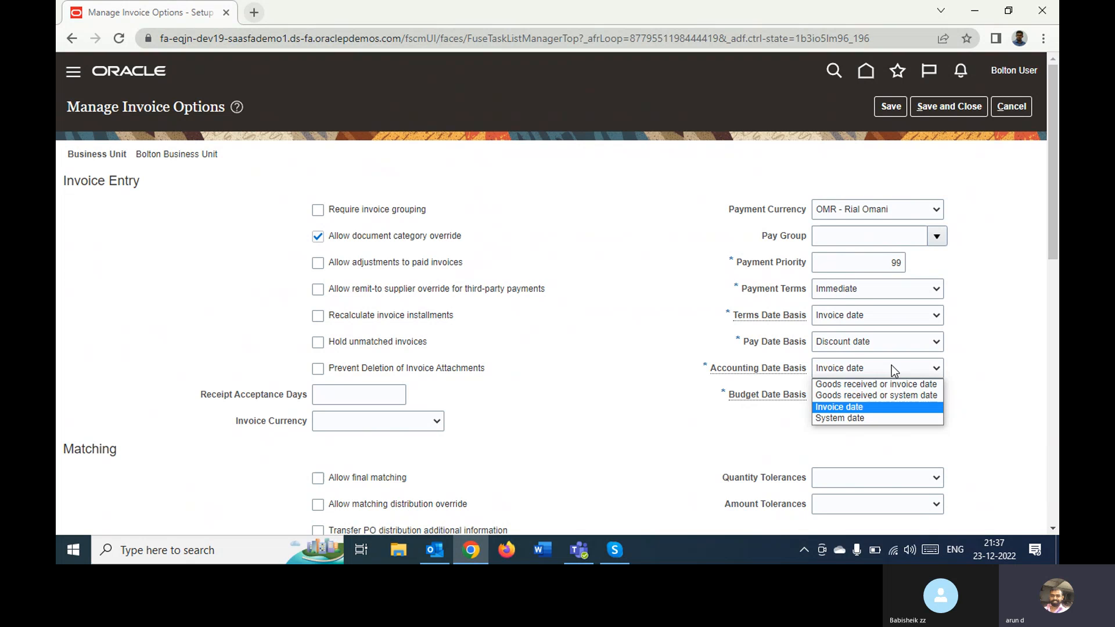
{"action": "left_click", "coordinate": [1007, 371]}
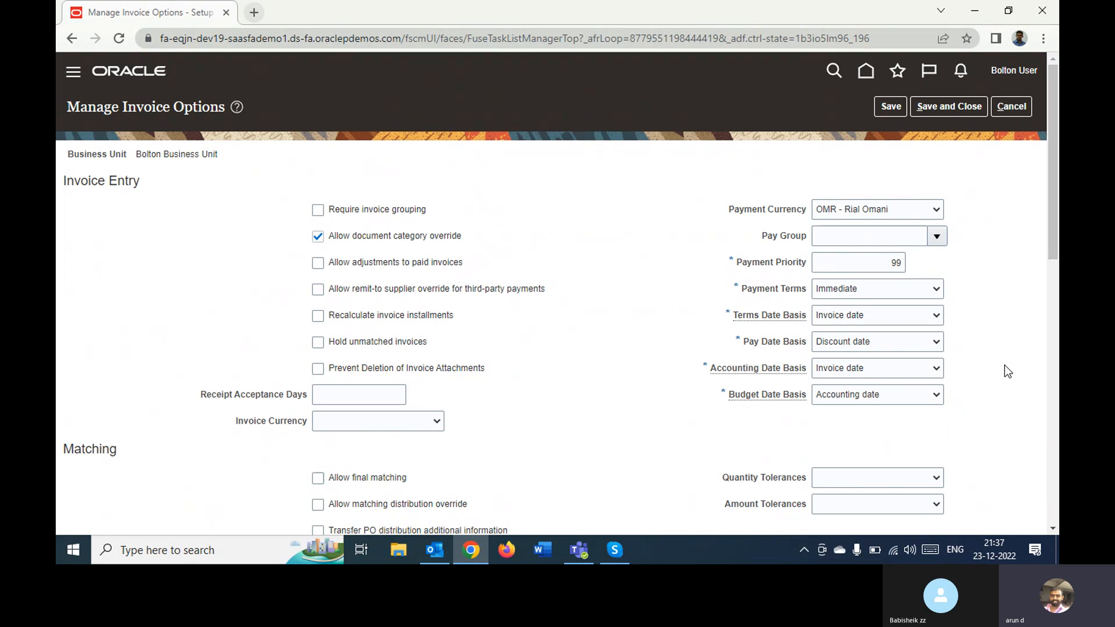
{"action": "left_click", "coordinate": [870, 371]}
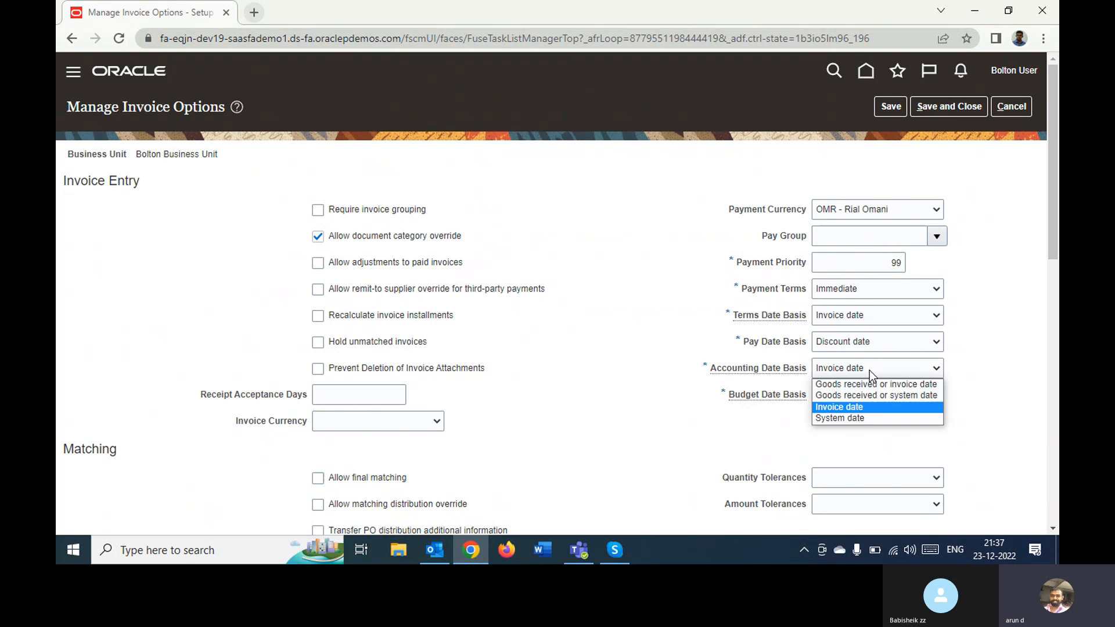
{"action": "left_click", "coordinate": [988, 372]}
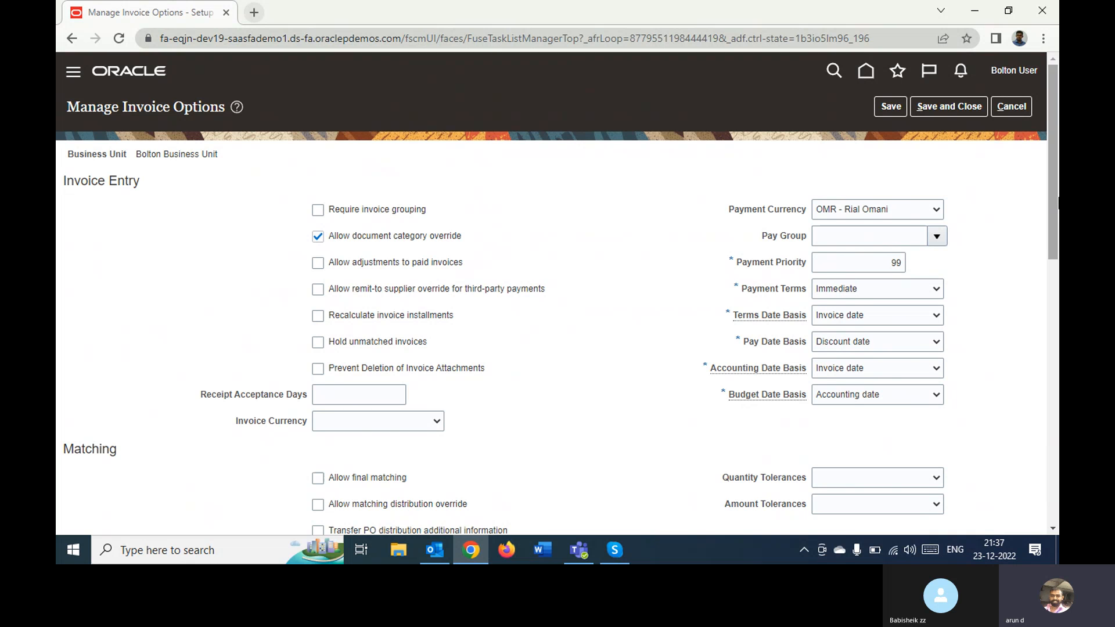
Step: View the Budget Date Basis choices and keep Accounting date selected
{"action": "left_click_drag", "start_coordinate": [1056, 201], "coordinate": [1044, 294]}
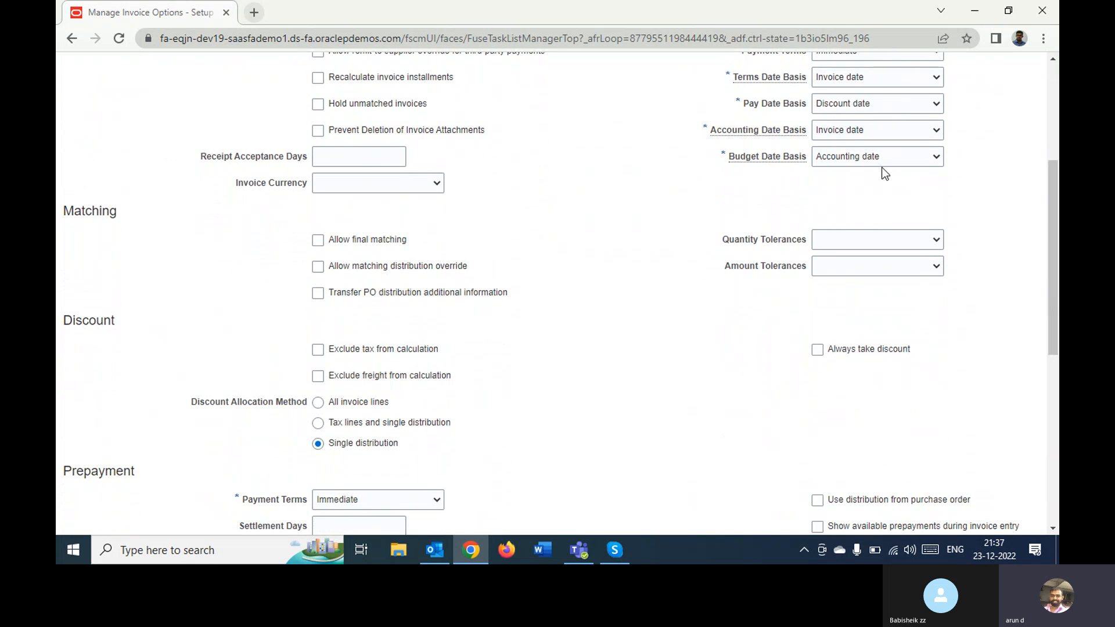
{"action": "left_click", "coordinate": [865, 165]}
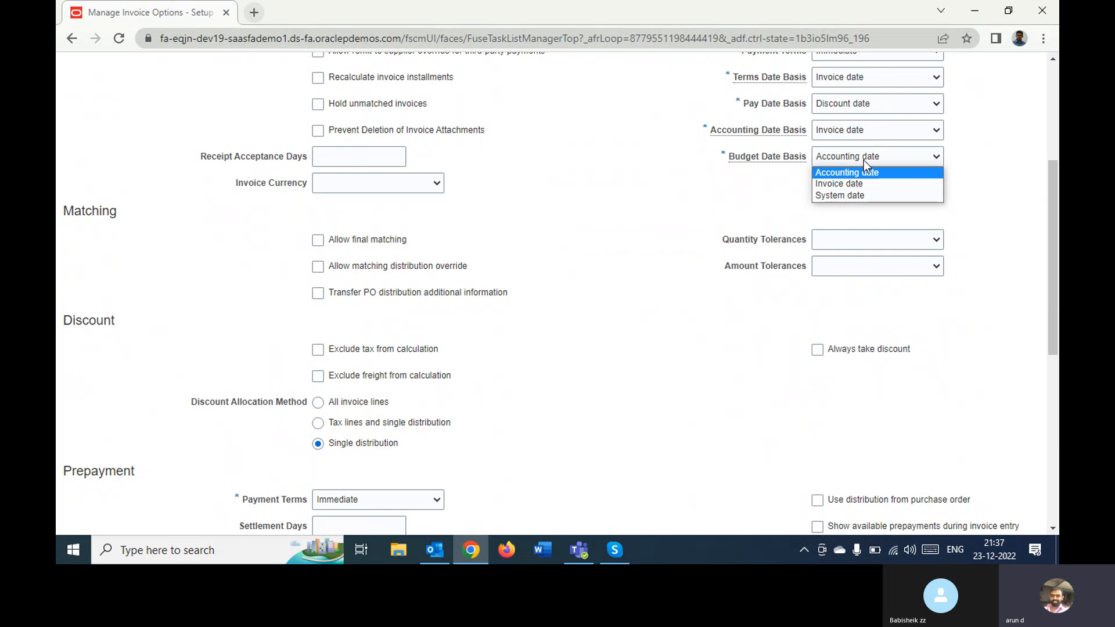
{"action": "left_click", "coordinate": [864, 162]}
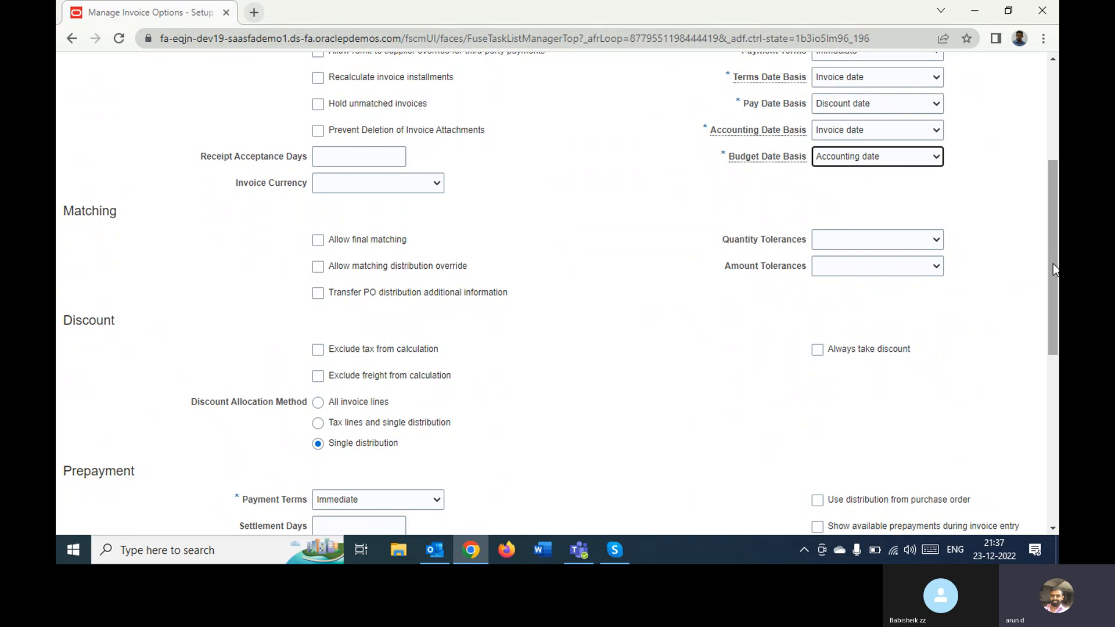
Step: Examine the Matching section and view the Quantity Tolerances choices without selecting one
{"action": "left_click_drag", "start_coordinate": [1054, 263], "coordinate": [1027, 322]}
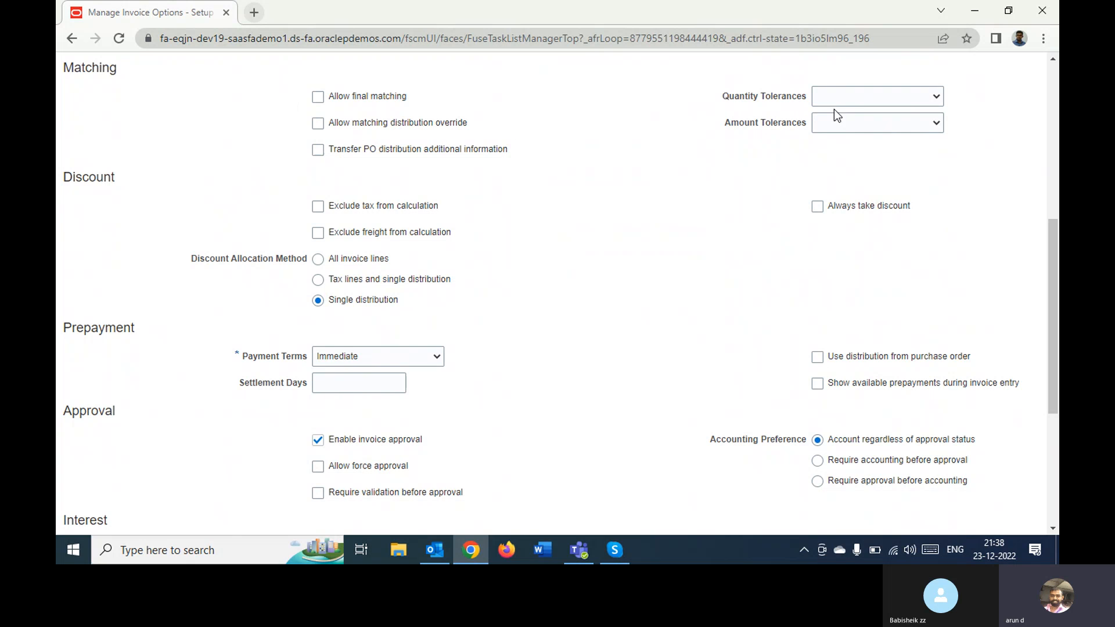
{"action": "left_click", "coordinate": [852, 100]}
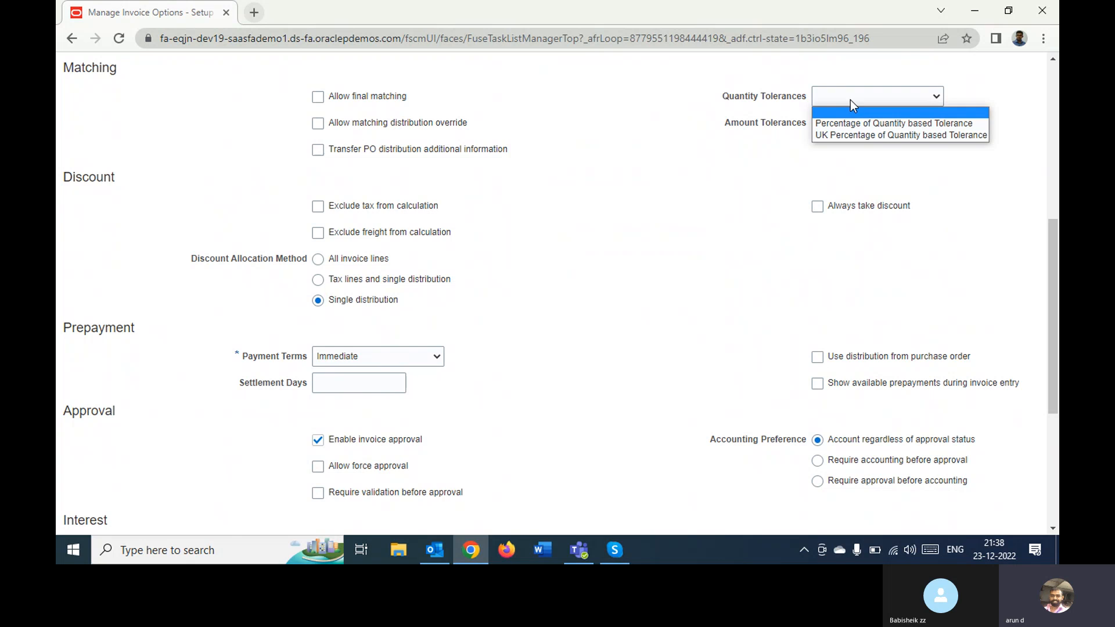
{"action": "left_click", "coordinate": [664, 103]}
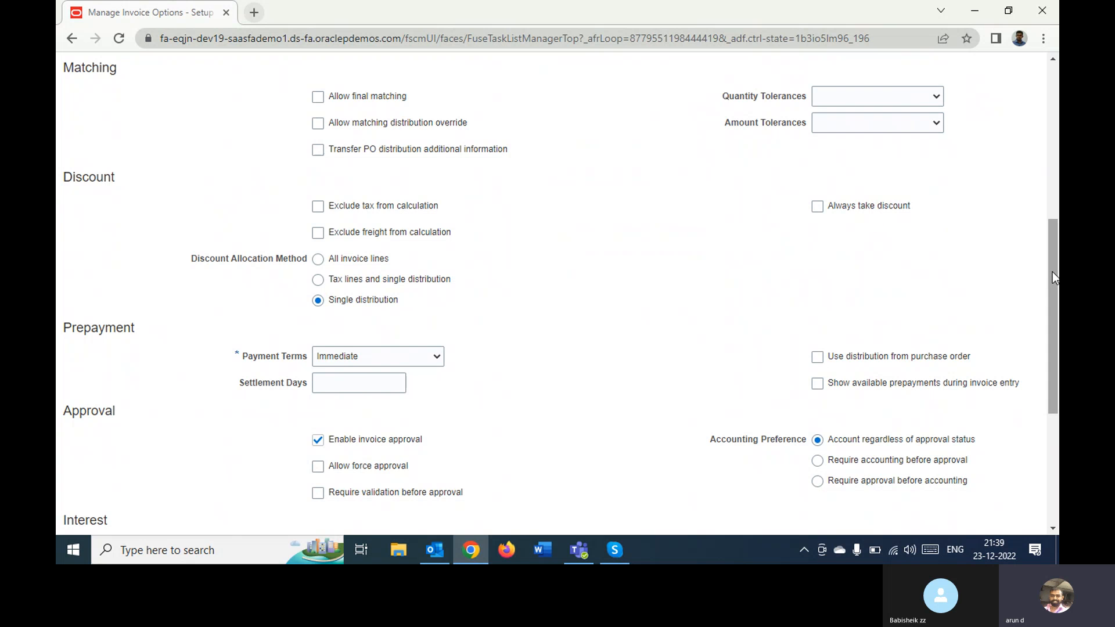
Step: Examine the Discount and Prepayment sections, and enable Show available prepayments during invoice entry
{"action": "left_click_drag", "start_coordinate": [1053, 271], "coordinate": [1049, 313]}
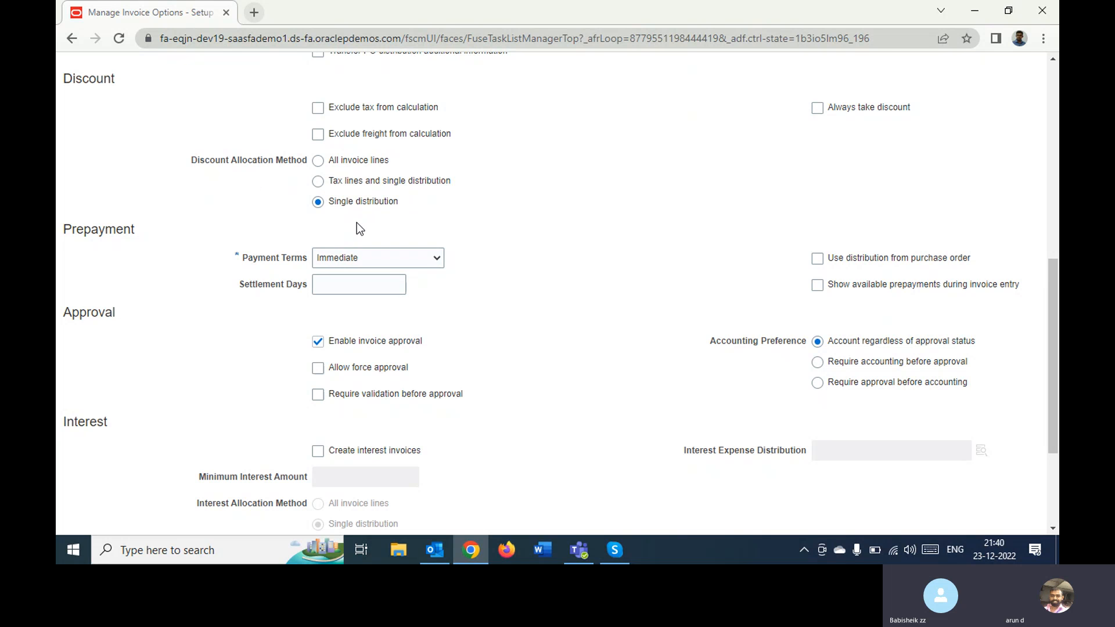
{"action": "left_click", "coordinate": [329, 256]}
{"action": "left_click", "coordinate": [329, 256]}
{"action": "double_click", "coordinate": [119, 230]}
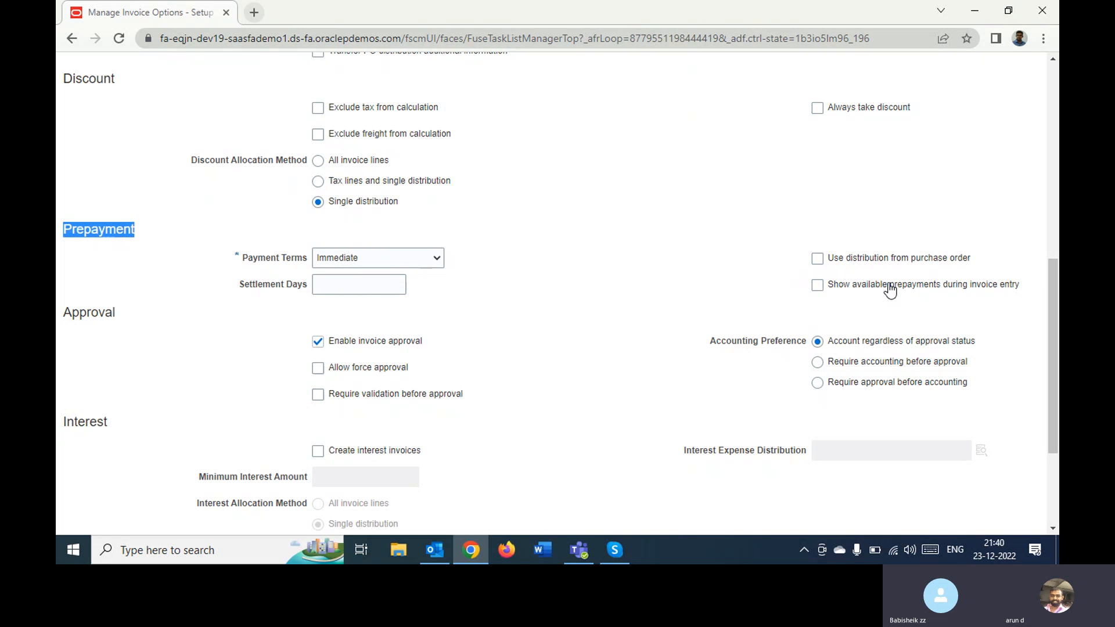
{"action": "left_click", "coordinate": [817, 286]}
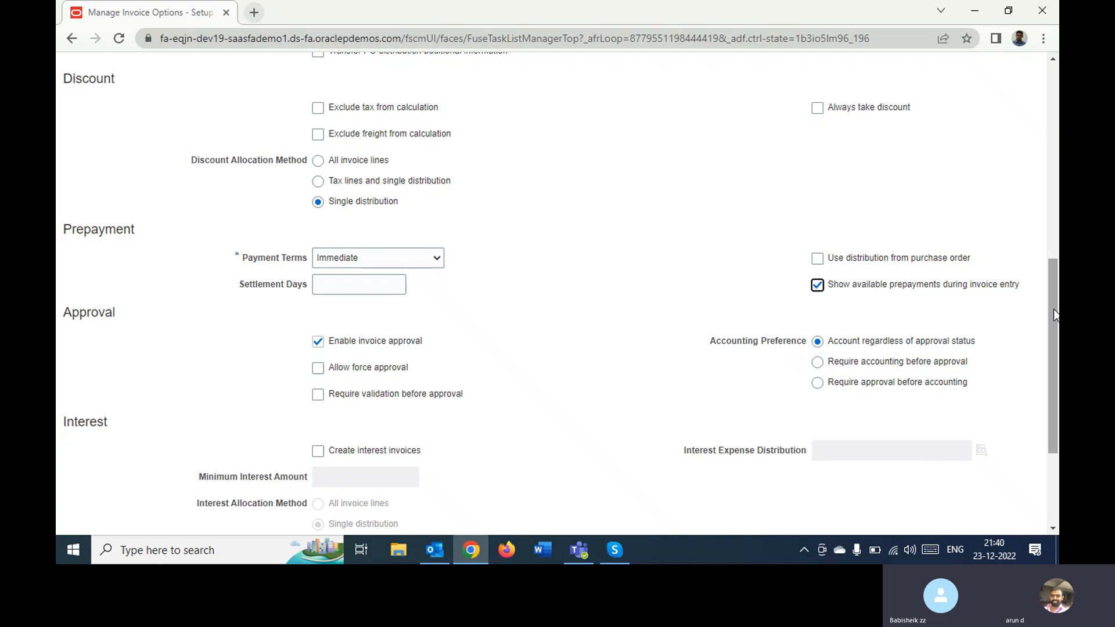
Step: Examine the Approval, Interest, Payment Request and Self-Service Invoices sections, and leave the invoice options without saving
{"action": "left_click_drag", "start_coordinate": [1055, 314], "coordinate": [1056, 422]}
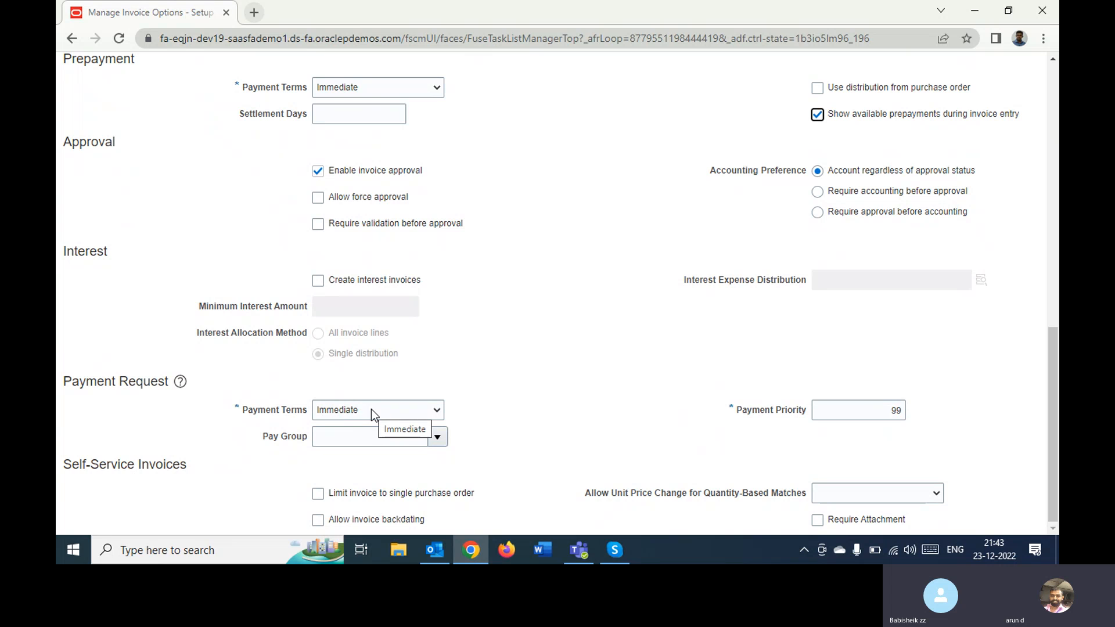
{"action": "left_click", "coordinate": [543, 406]}
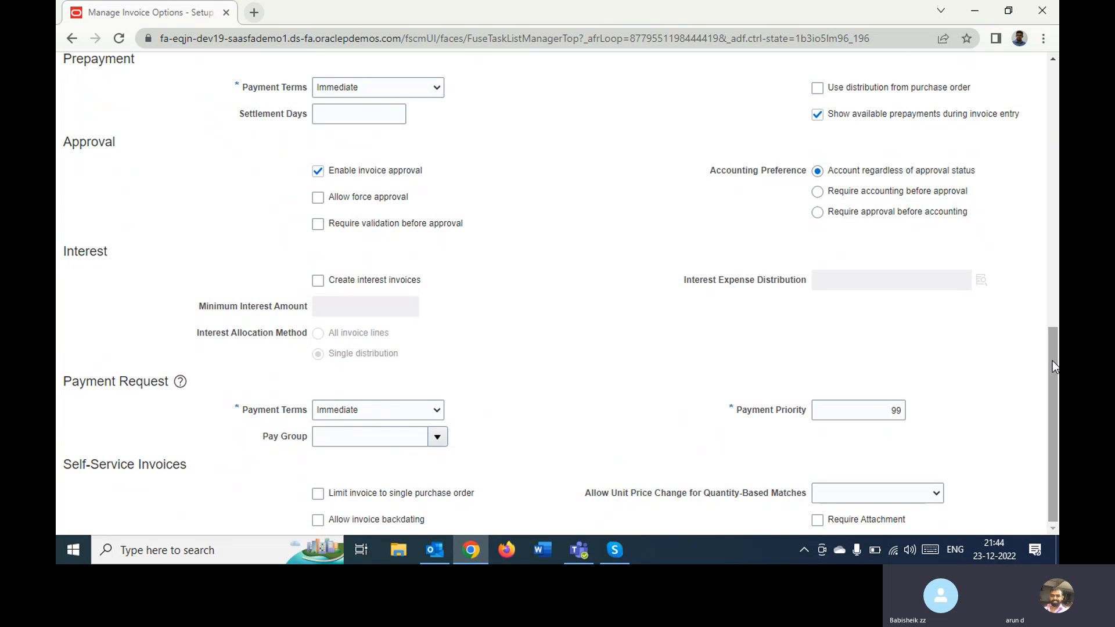
{"action": "left_click_drag", "start_coordinate": [1053, 360], "coordinate": [1053, 360]}
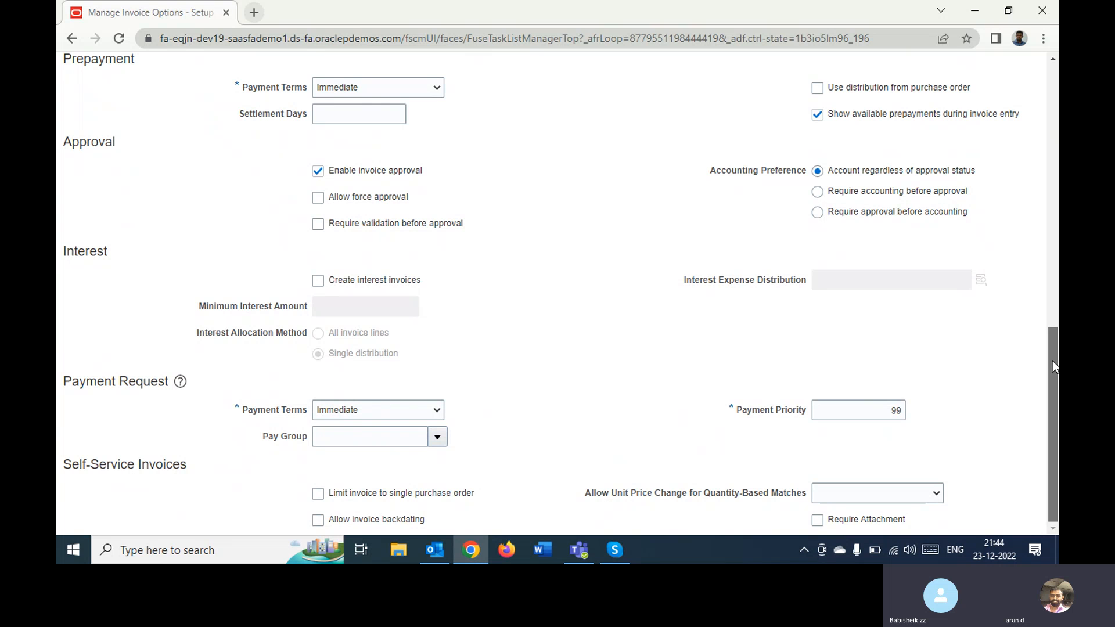
{"action": "left_click_drag", "start_coordinate": [1052, 361], "coordinate": [1011, 87]}
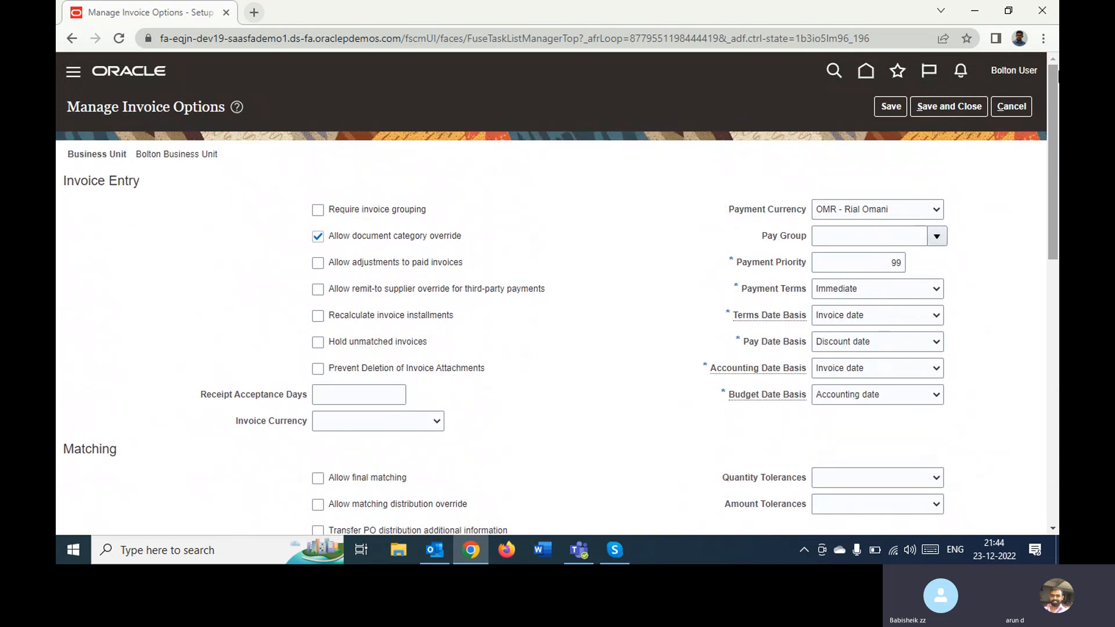
{"action": "left_click", "coordinate": [1008, 108]}
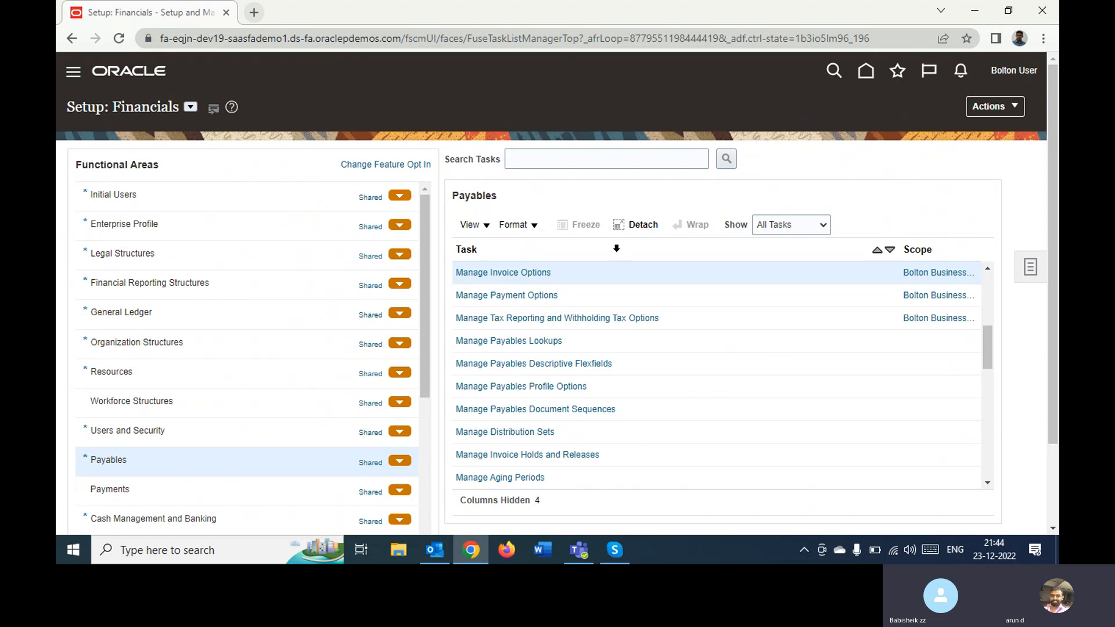
Step: Open the Manage Payment Options task and examine the Payment Accounting and Overrides and Currency Conversion sections
{"action": "left_click", "coordinate": [539, 296]}
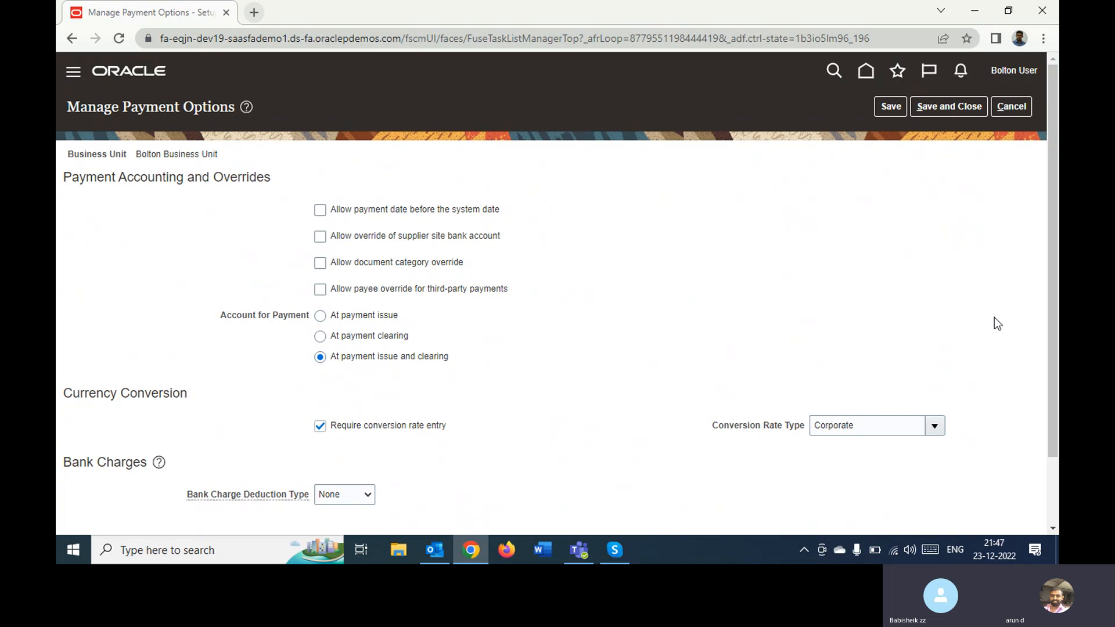
{"action": "right_click", "coordinate": [1053, 297]}
{"action": "left_click", "coordinate": [1052, 297]}
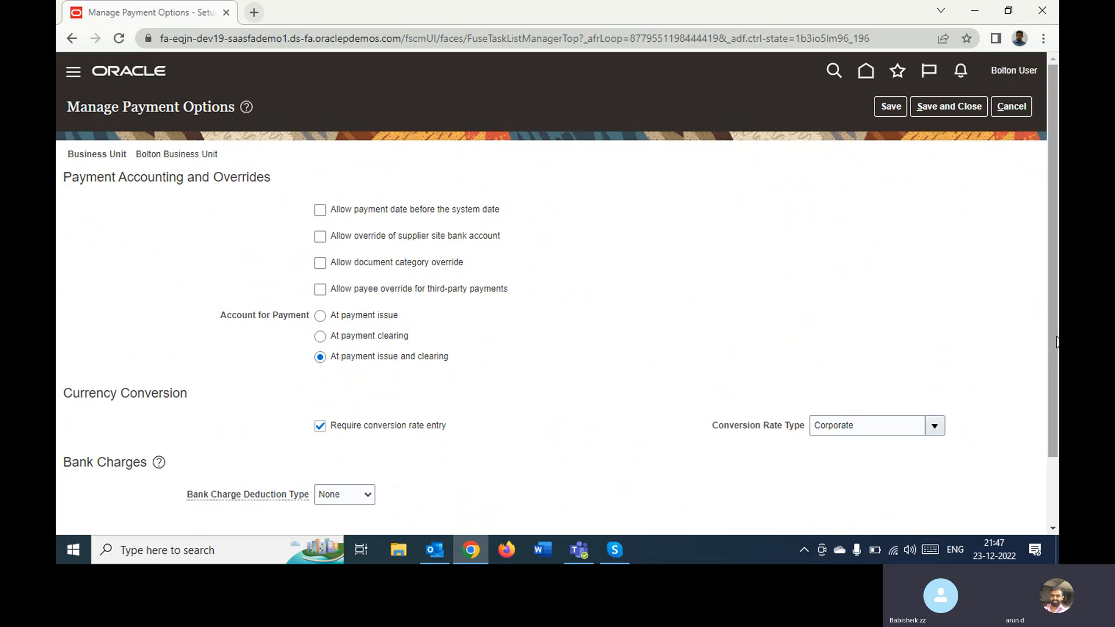
{"action": "left_click_drag", "start_coordinate": [1057, 342], "coordinate": [1058, 418]}
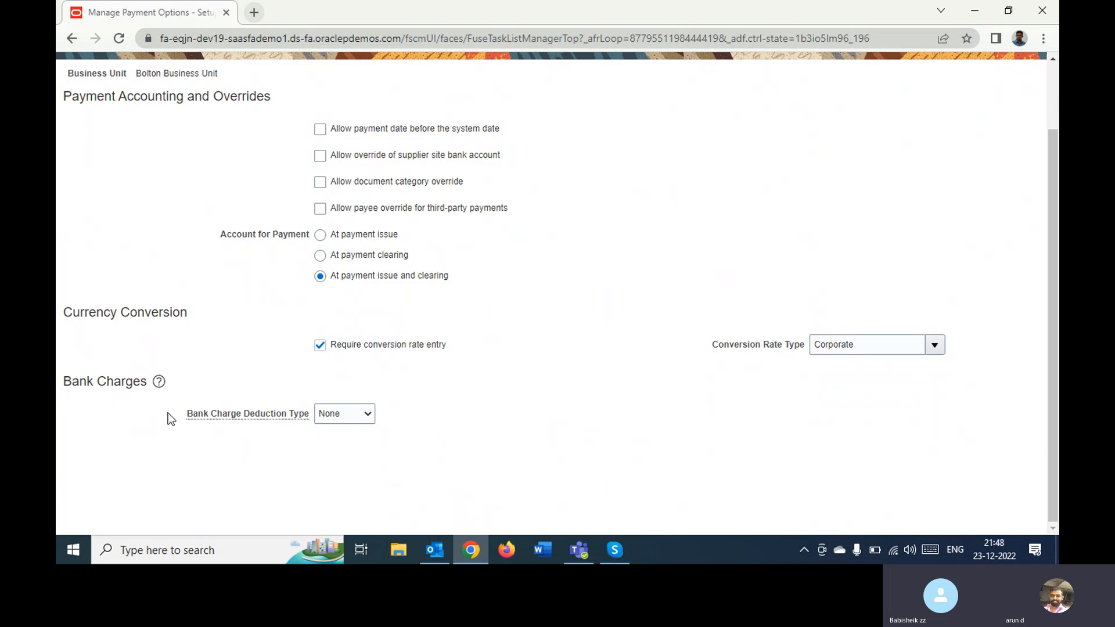
Step: View the Bank Charge Deduction Type choices without changing the selection, and leave the payment options without saving
{"action": "left_click", "coordinate": [339, 414]}
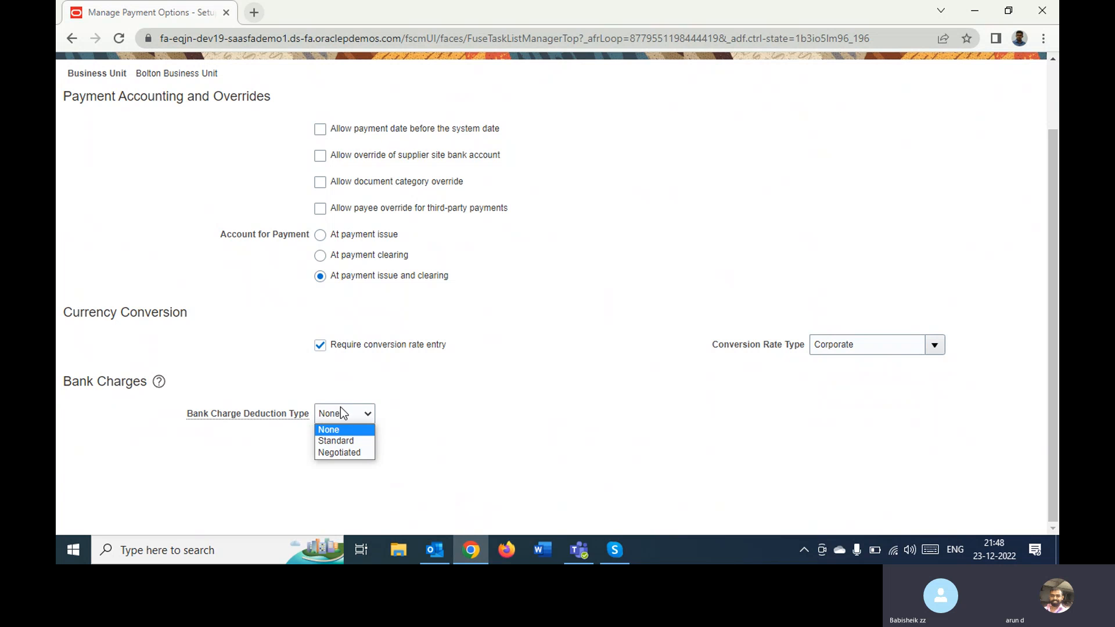
{"action": "left_click", "coordinate": [543, 345]}
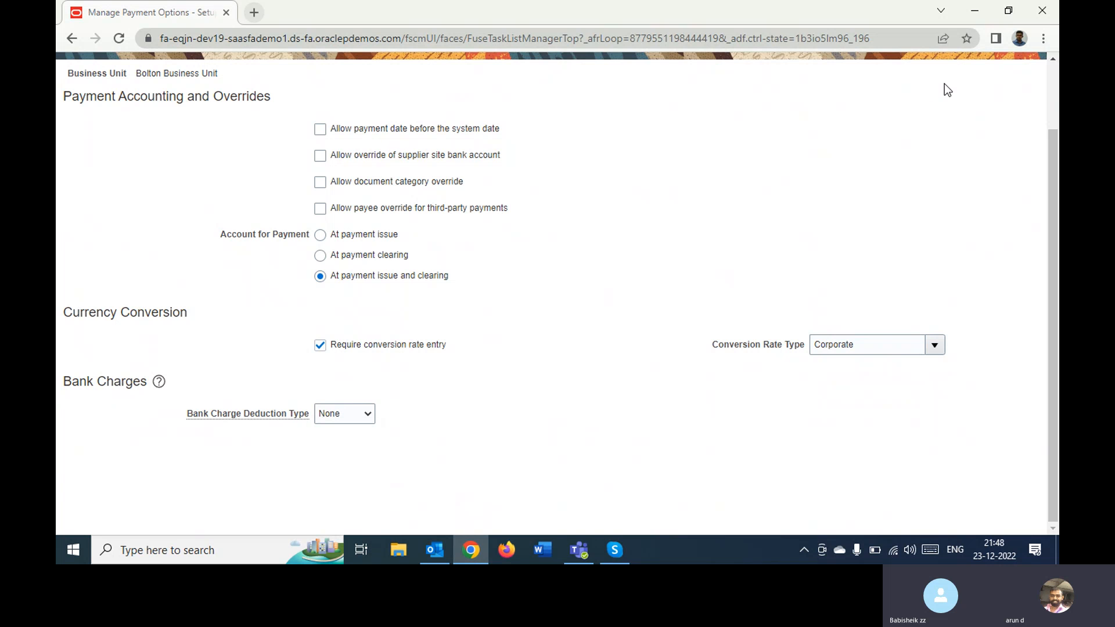
{"action": "scroll", "coordinate": [1054, 87], "scroll_direction": "up", "scroll_amount": 2}
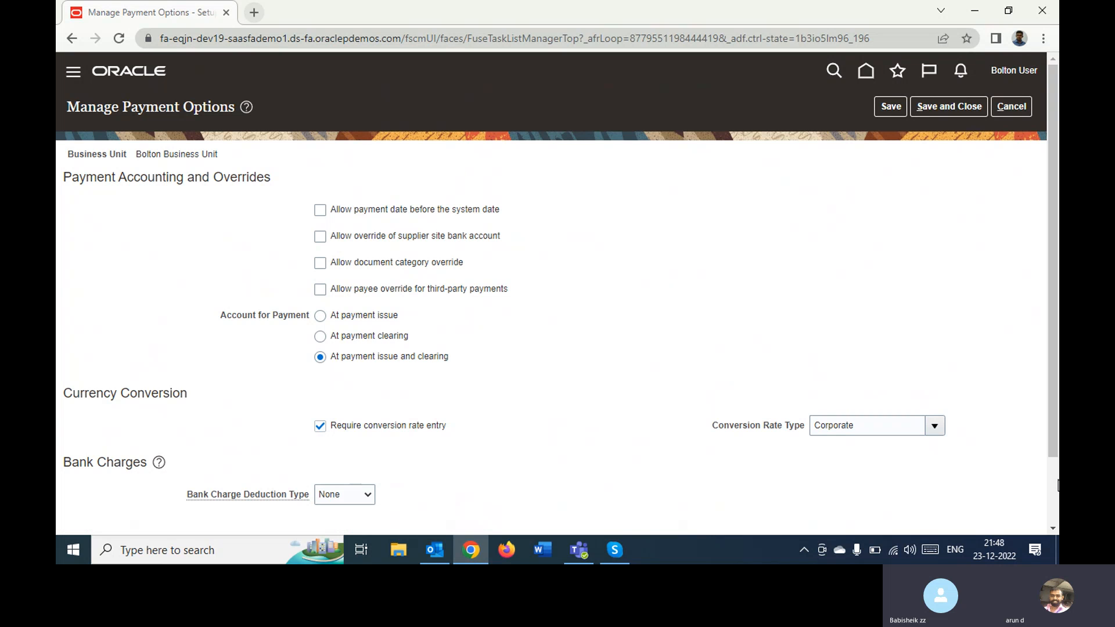
{"action": "scroll", "coordinate": [1051, 480], "scroll_direction": "down", "scroll_amount": 2}
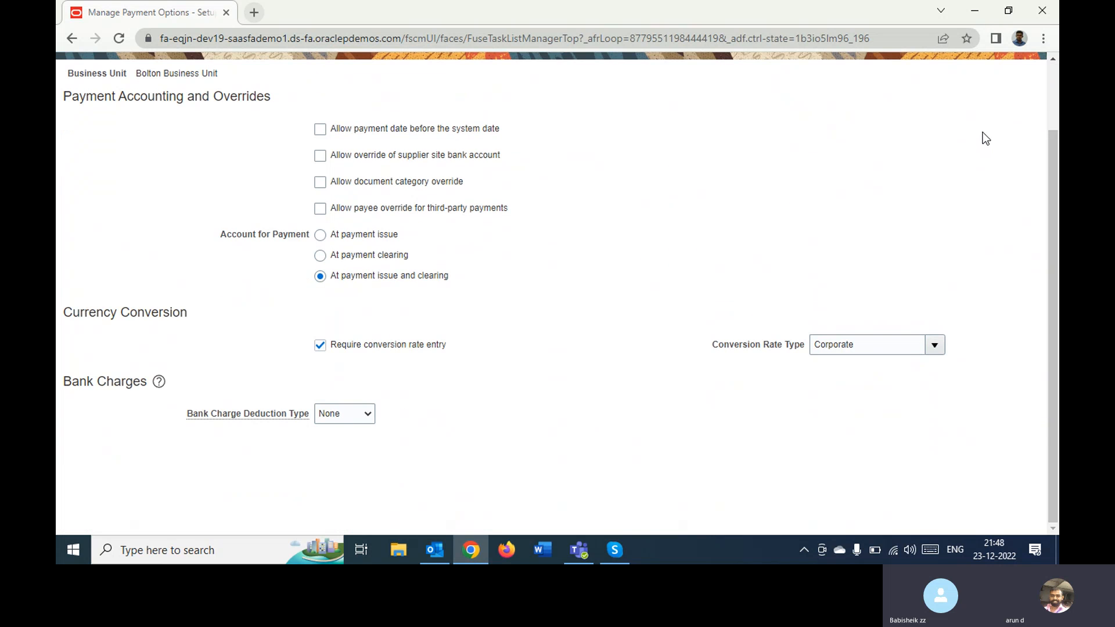
{"action": "scroll", "coordinate": [1054, 93], "scroll_direction": "up", "scroll_amount": 2}
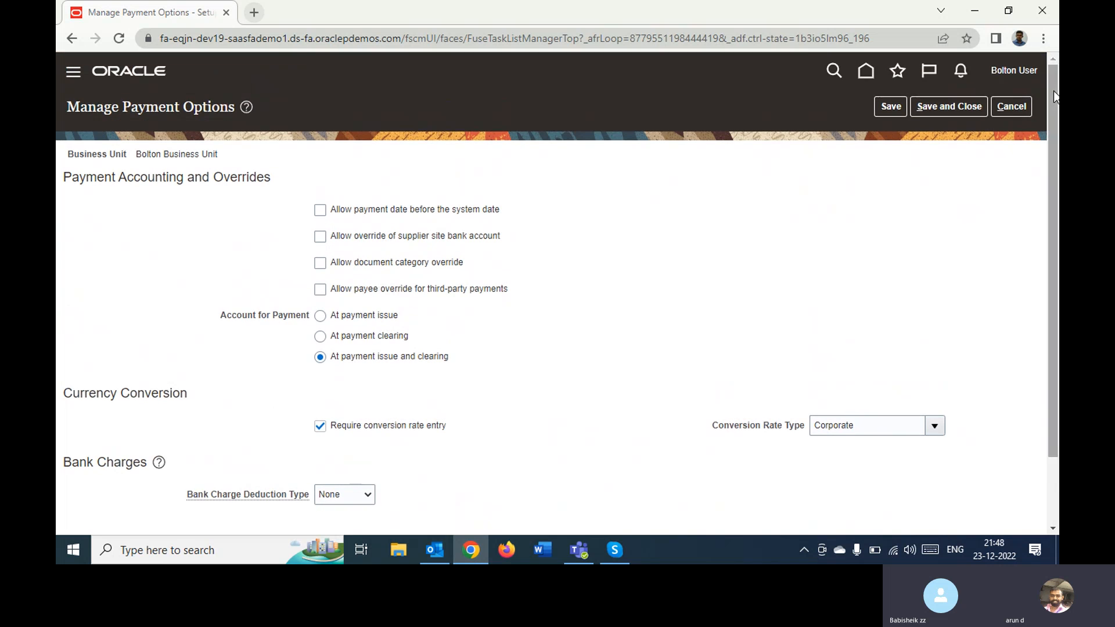
{"action": "left_click", "coordinate": [1013, 107]}
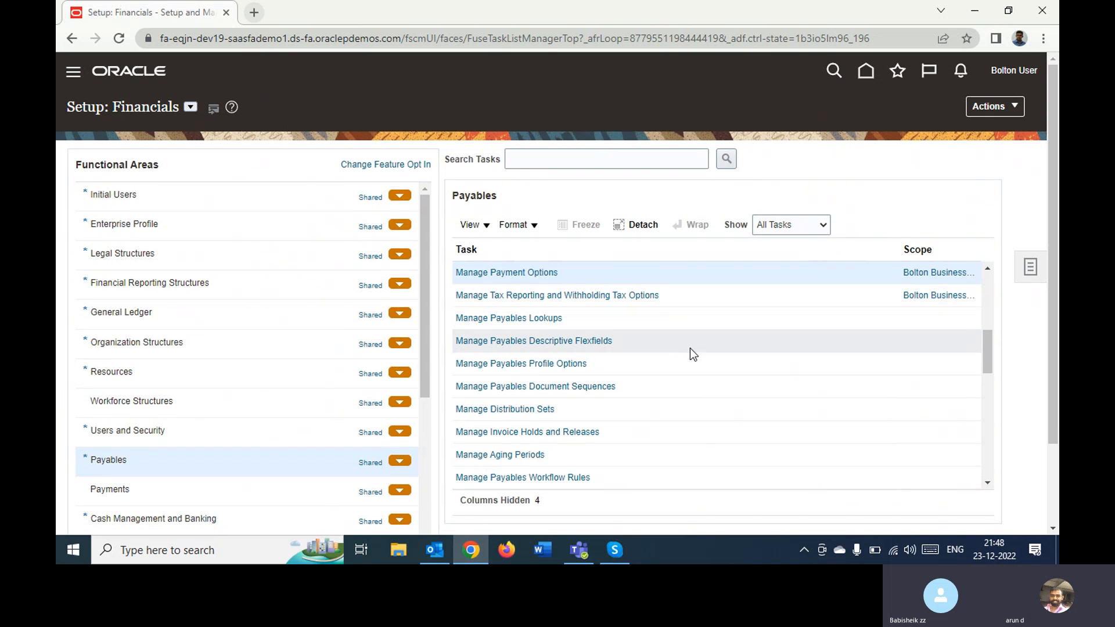
Step: Find the Manage Distribution Sets task among the Payables tasks and open it
{"action": "left_click", "coordinate": [987, 483]}
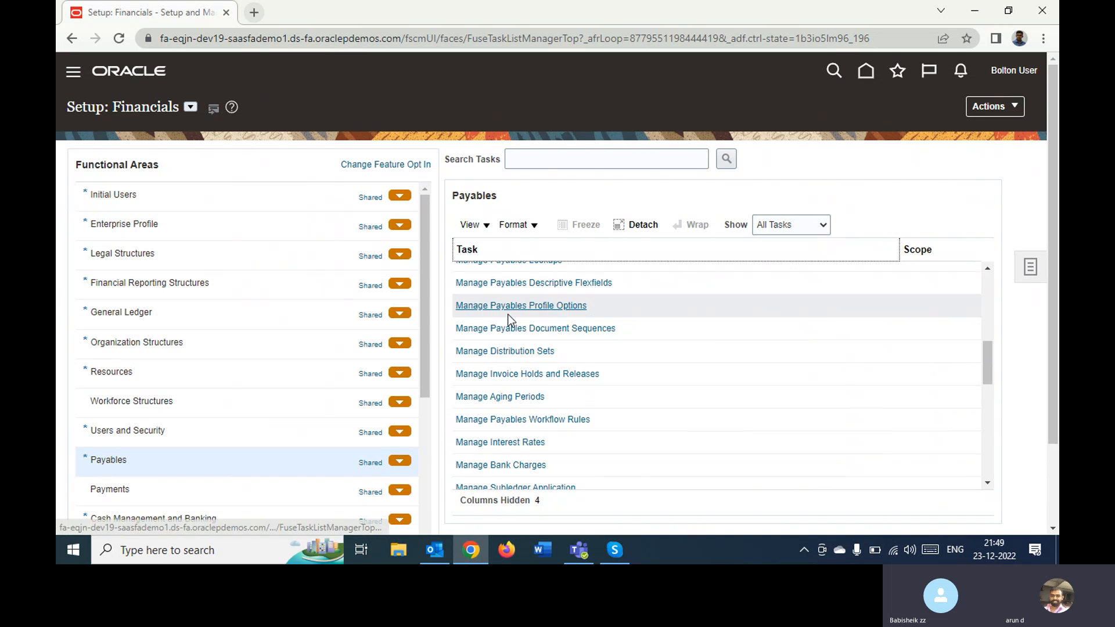
{"action": "left_click", "coordinate": [514, 353]}
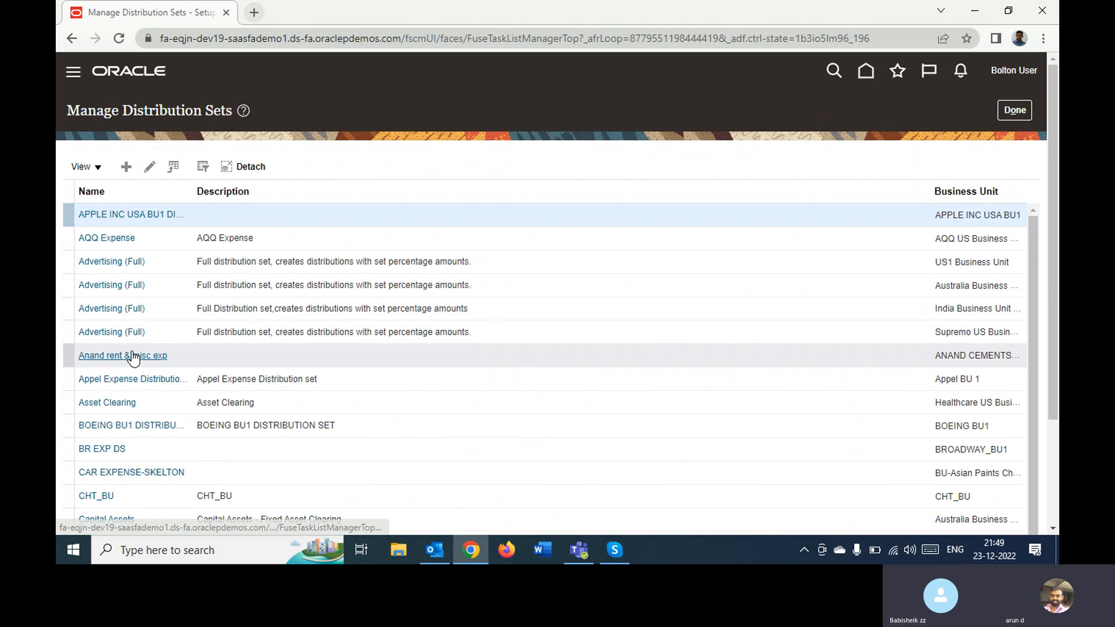
Step: Open the APPLE INC USA BU1 distribution set, examine its distribution lines, and leave the distribution sets without saving
{"action": "left_click", "coordinate": [119, 216]}
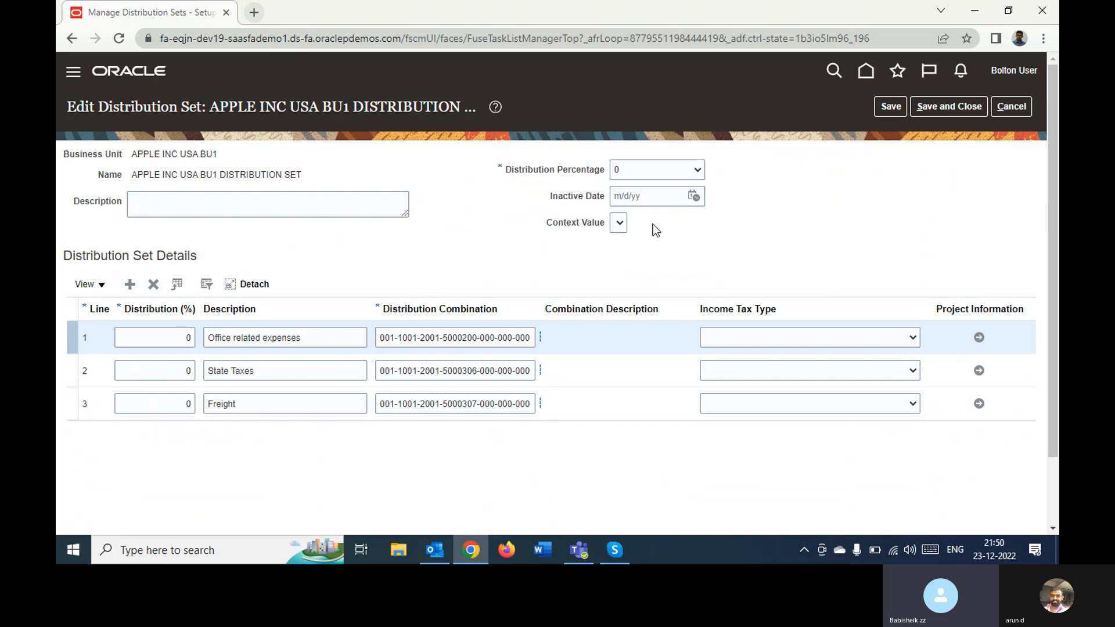
{"action": "left_click", "coordinate": [1012, 106]}
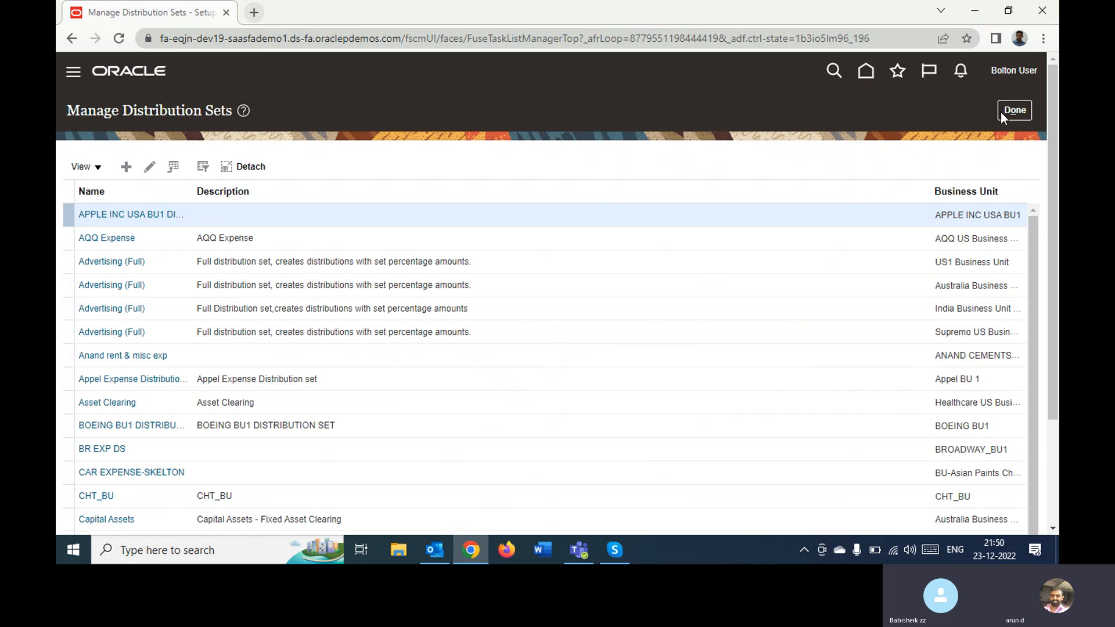
{"action": "left_click", "coordinate": [1016, 110]}
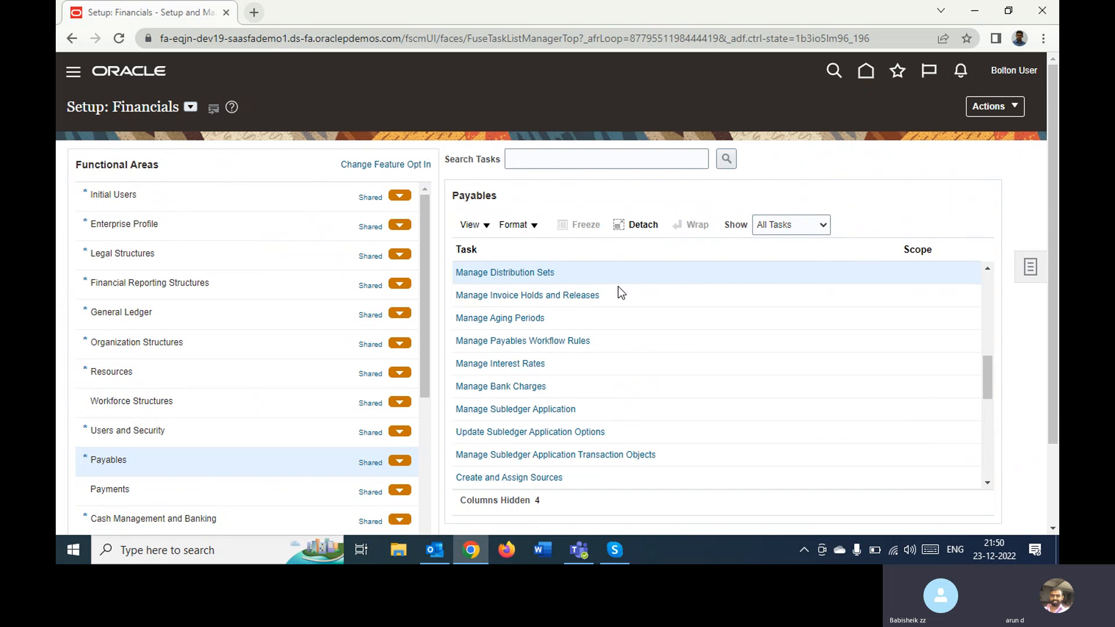
Step: Open the Manage Invoice Holds and Releases task, examine the settings of the Amount hold, and leave the task without saving
{"action": "left_click", "coordinate": [574, 296]}
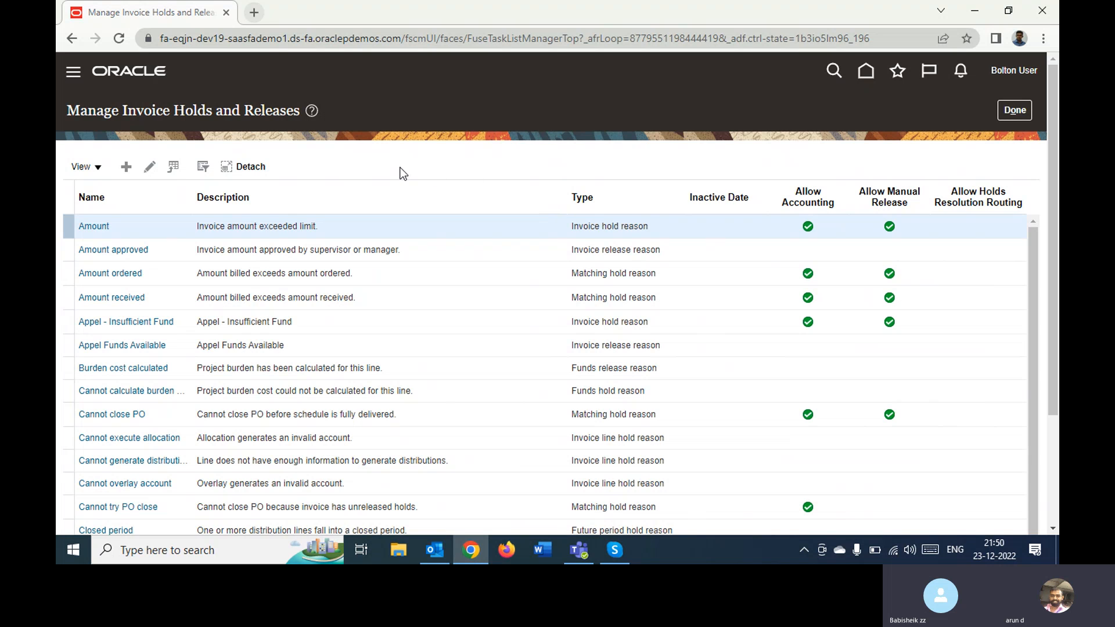
{"action": "left_click", "coordinate": [93, 227]}
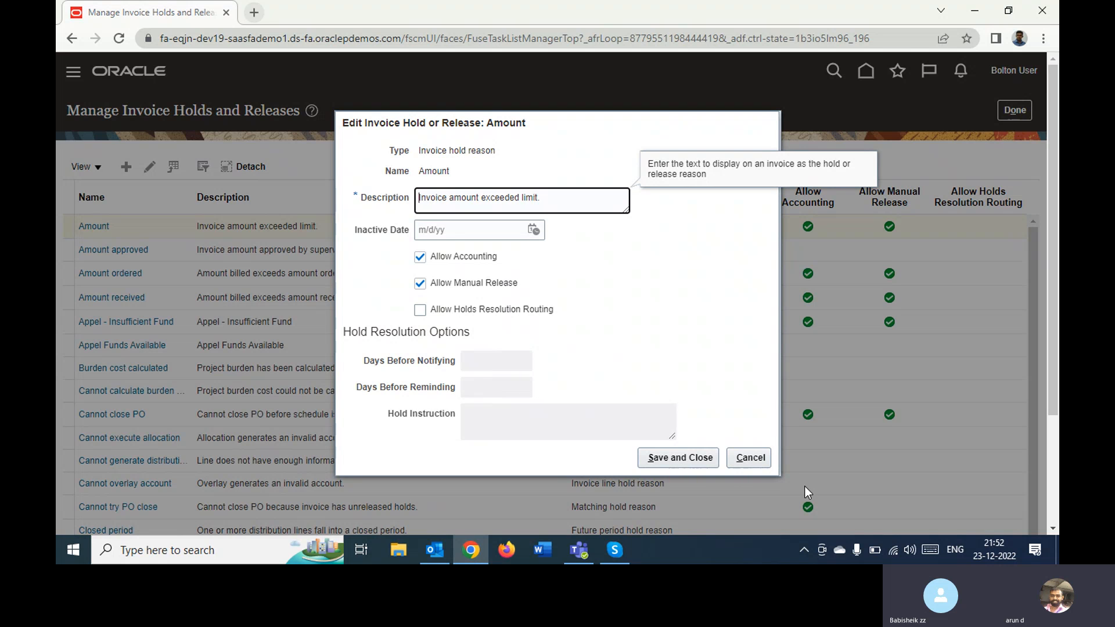
{"action": "left_click", "coordinate": [752, 459]}
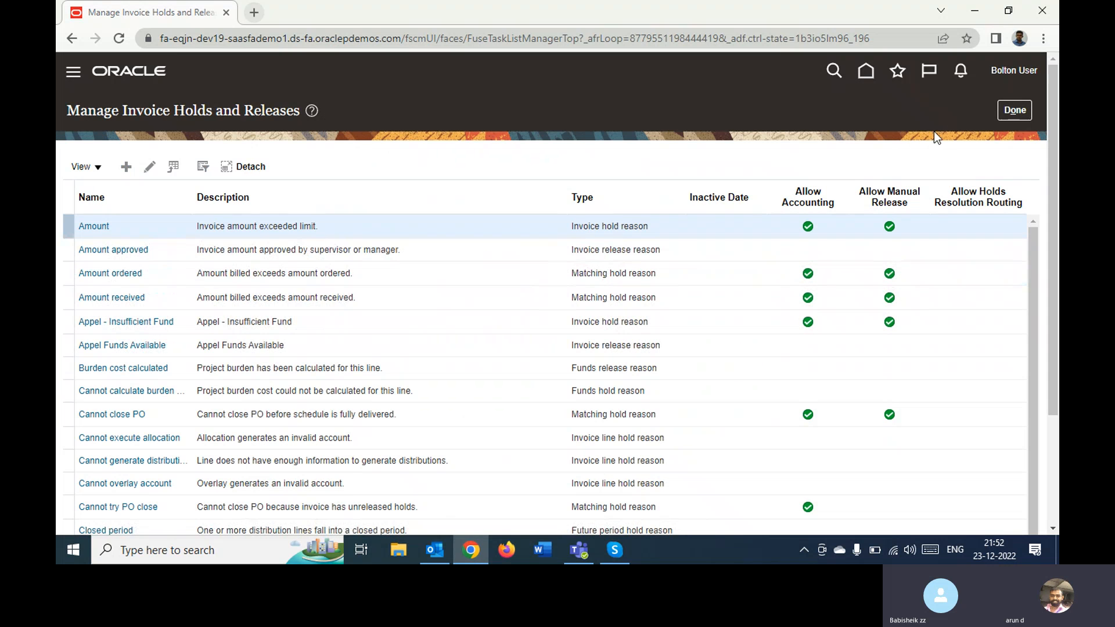
{"action": "left_click", "coordinate": [1013, 110]}
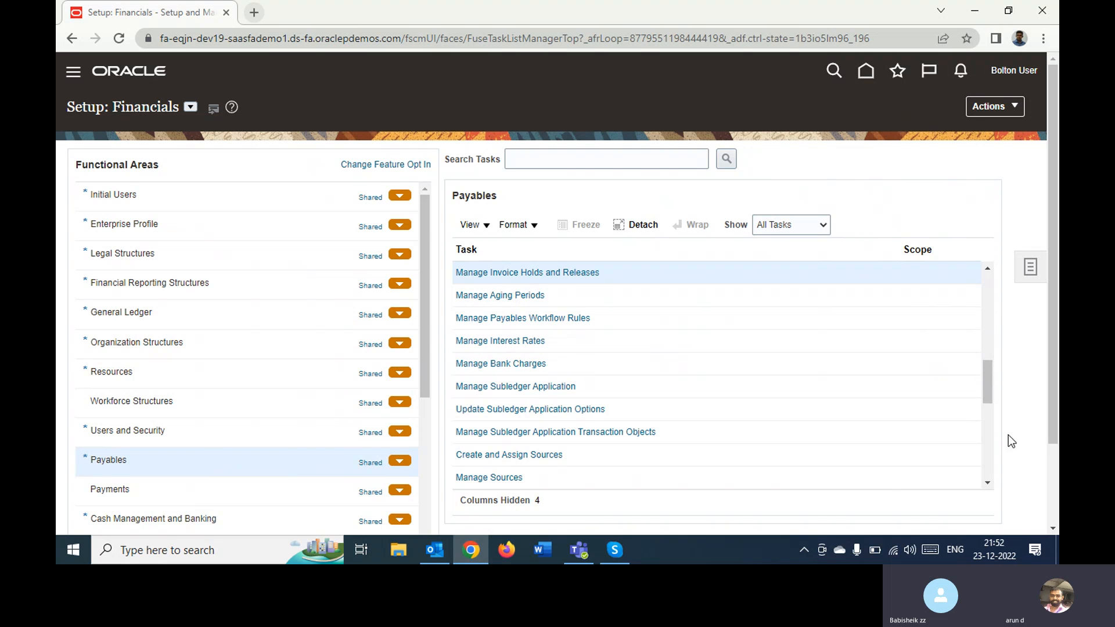
Step: Look through the remaining Payables setup tasks, return to the start of the task list, and examine the Financials functional areas
{"action": "left_click", "coordinate": [986, 269]}
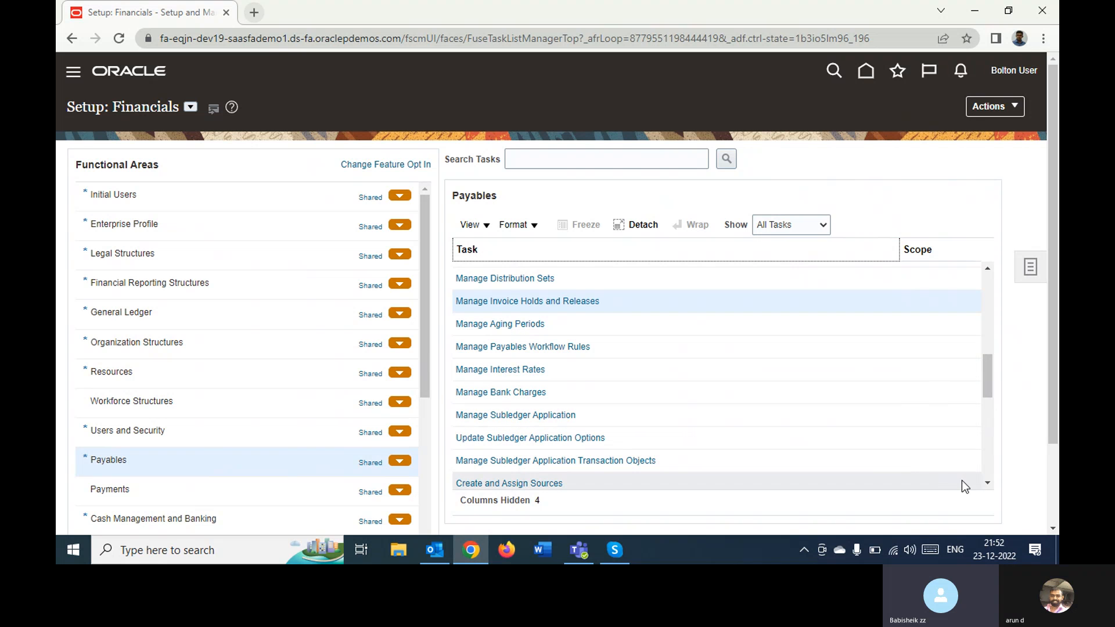
{"action": "left_click", "coordinate": [987, 483]}
{"action": "left_click", "coordinate": [987, 483]}
{"action": "left_click", "coordinate": [987, 484]}
{"action": "left_click", "coordinate": [987, 483]}
{"action": "left_click", "coordinate": [987, 483]}
{"action": "left_click", "coordinate": [987, 483]}
{"action": "left_click", "coordinate": [987, 484]}
{"action": "left_click", "coordinate": [987, 483]}
{"action": "left_click", "coordinate": [987, 483]}
{"action": "left_click", "coordinate": [987, 483]}
{"action": "left_click", "coordinate": [987, 484]}
{"action": "left_click", "coordinate": [987, 484]}
{"action": "left_click", "coordinate": [987, 483]}
{"action": "left_click", "coordinate": [987, 483]}
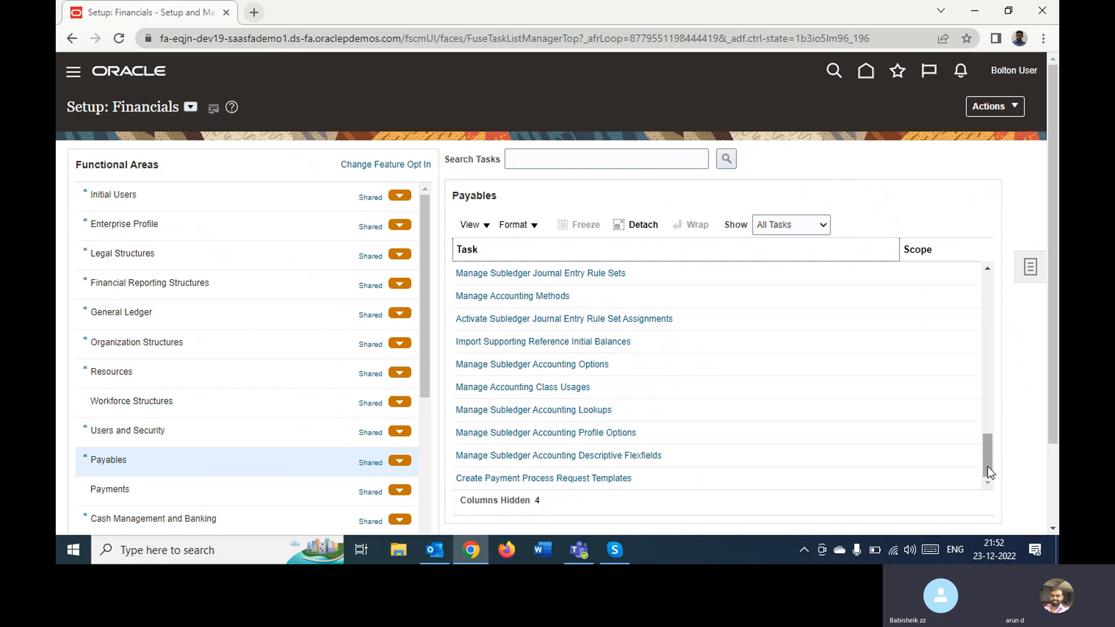
{"action": "left_click_drag", "start_coordinate": [988, 462], "coordinate": [992, 367]}
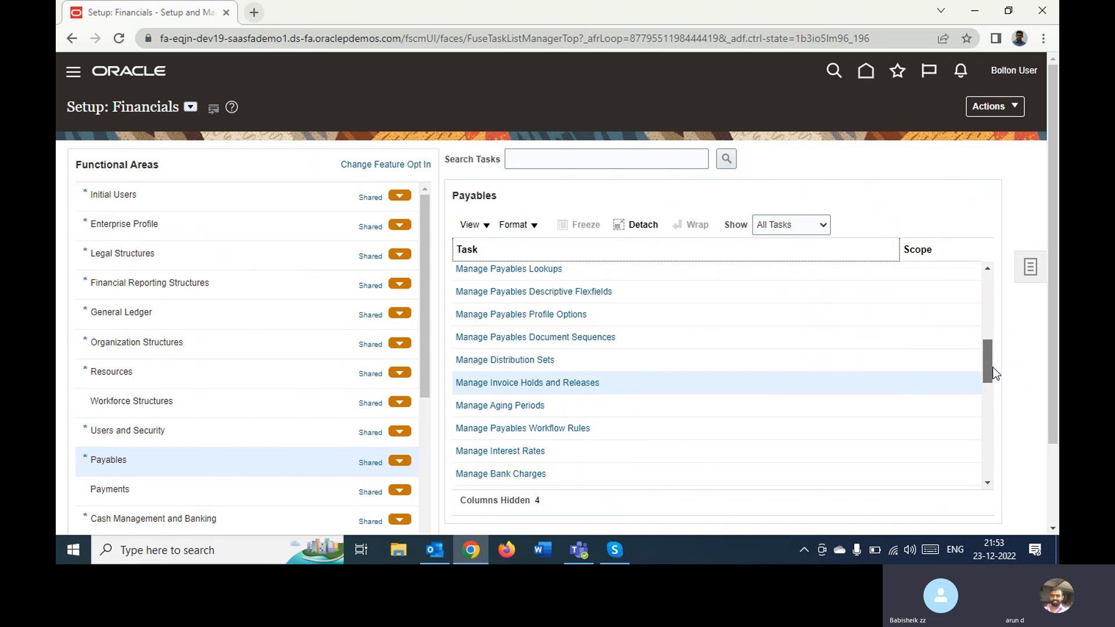
{"action": "left_click_drag", "start_coordinate": [992, 367], "coordinate": [1032, 249]}
{"action": "left_click", "coordinate": [1016, 235]}
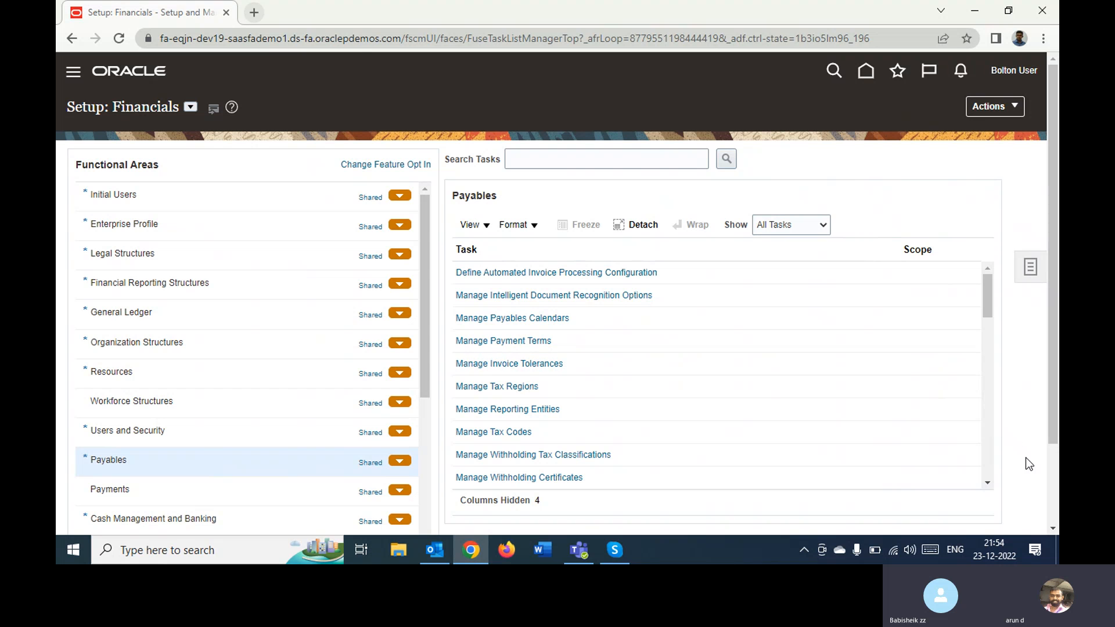
{"action": "left_click", "coordinate": [1053, 530]}
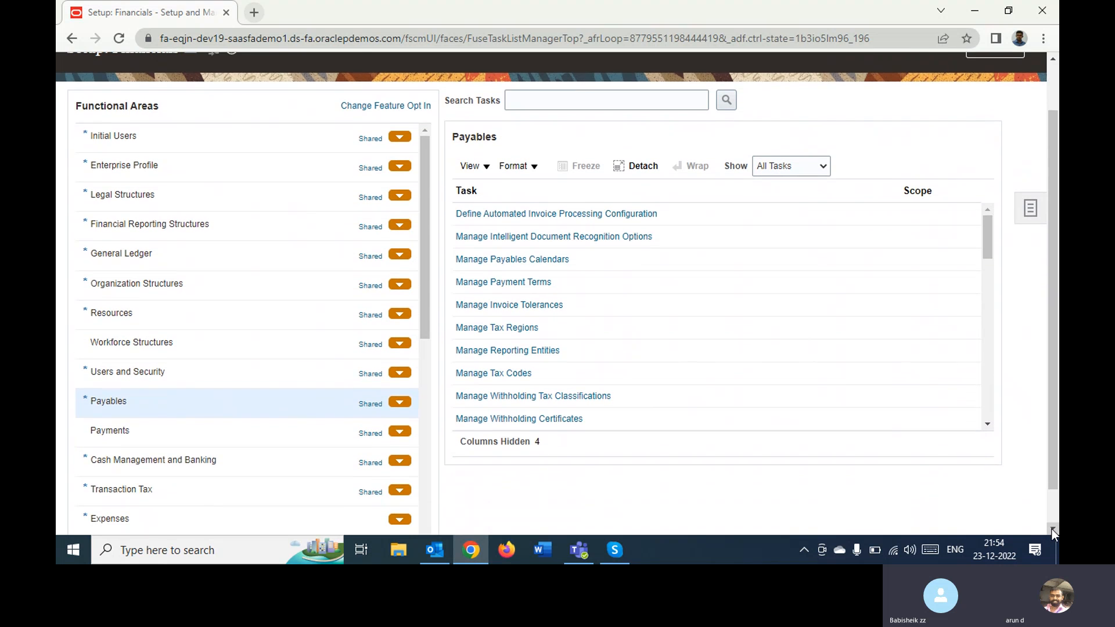
{"action": "left_click", "coordinate": [1052, 529]}
{"action": "left_click", "coordinate": [1052, 529]}
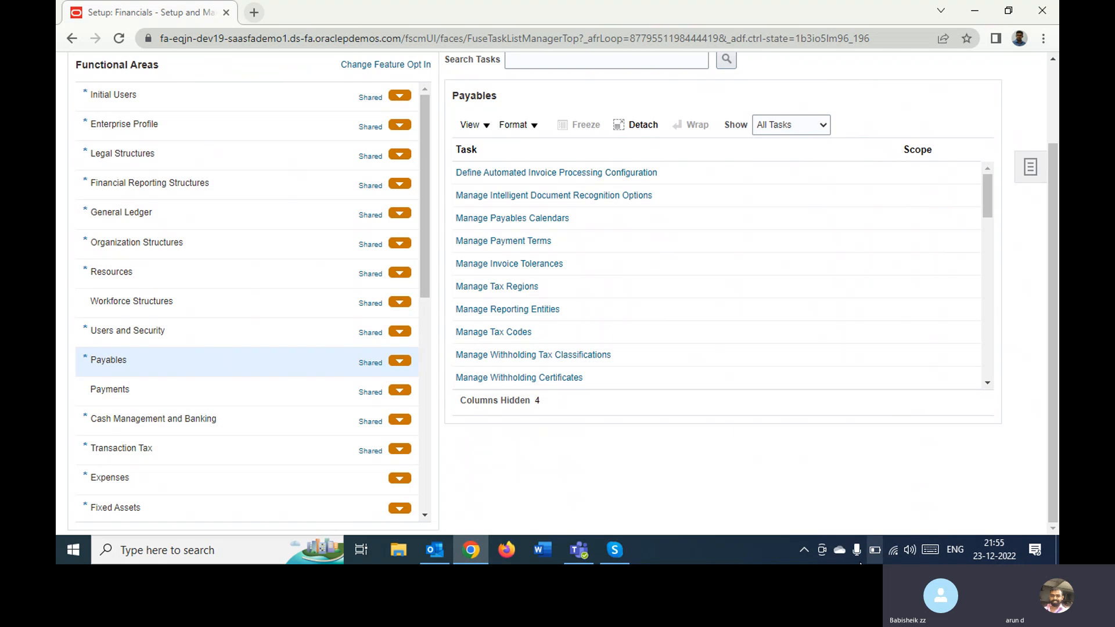
Step: Switch to Skype and end the Oracle Fusion Financials call
{"action": "left_click", "coordinate": [615, 550]}
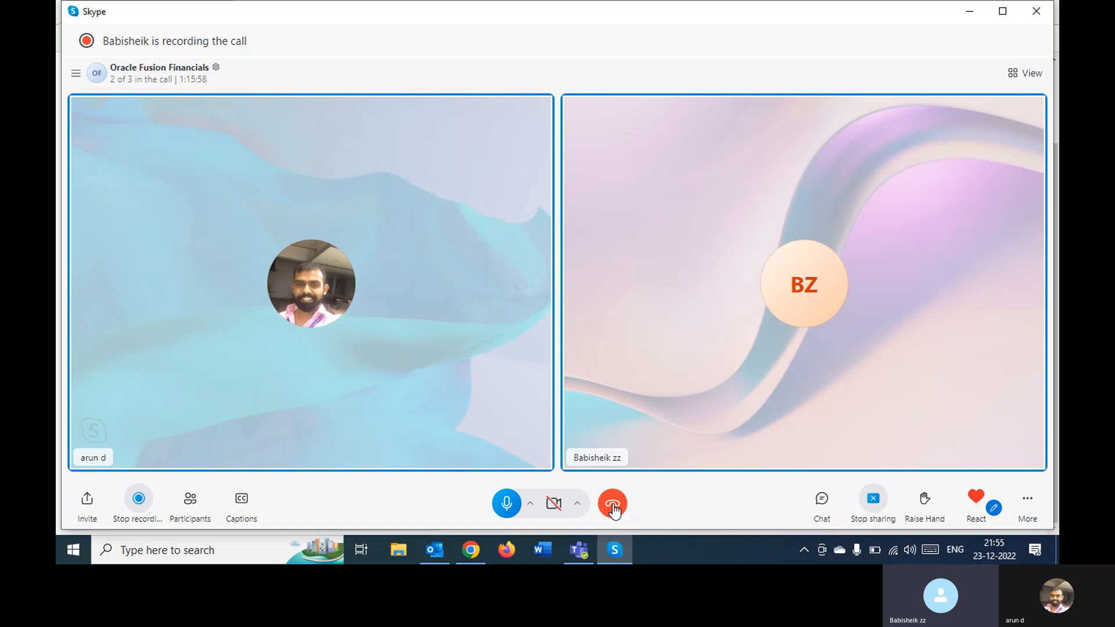
{"action": "left_click", "coordinate": [613, 506]}
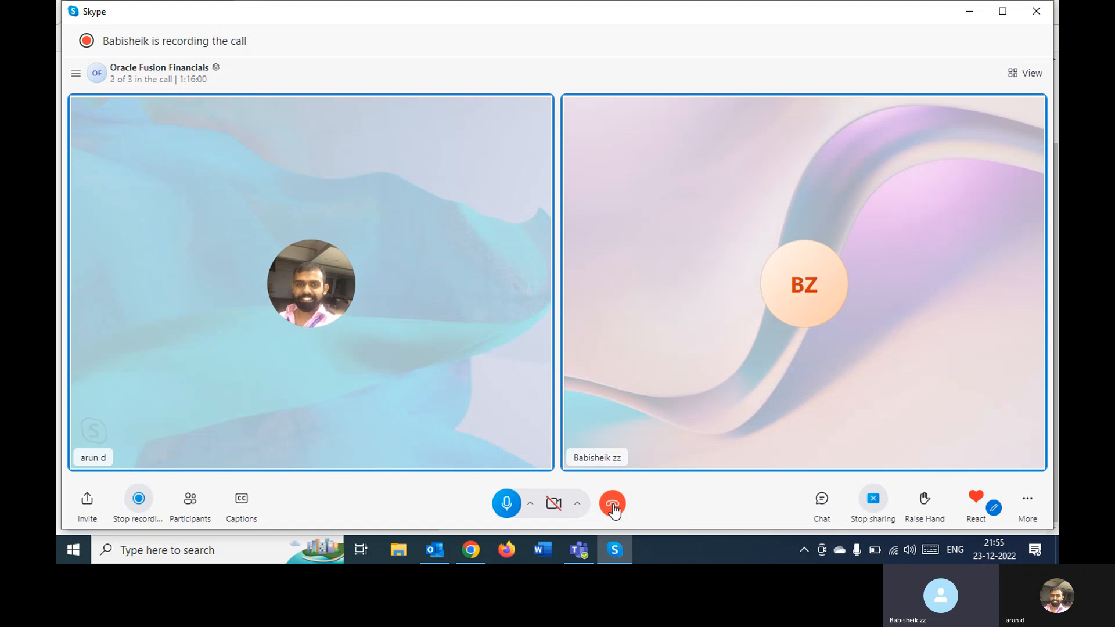